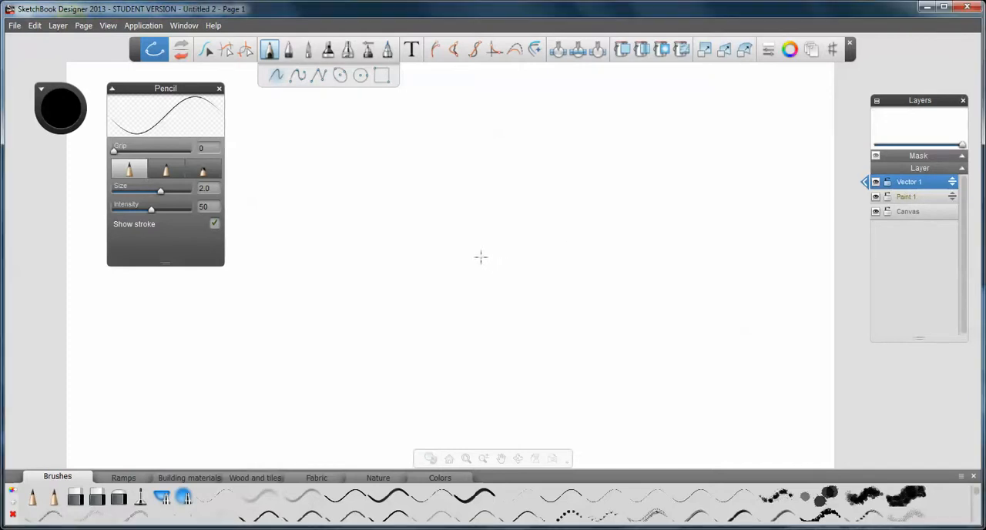
Browse the brush library's Brushes, Ramps, Building materials, Wood and tiles, Fabric and Nature collections, trying a splatter brush and a thin stroke brush
scroll(480, 257, "up", 5)
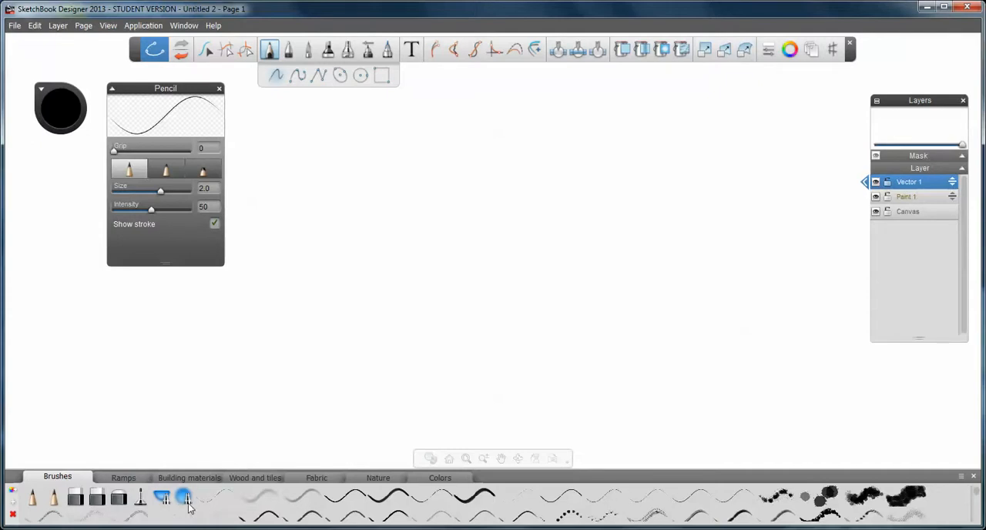
left_click(822, 498)
left_click(310, 480)
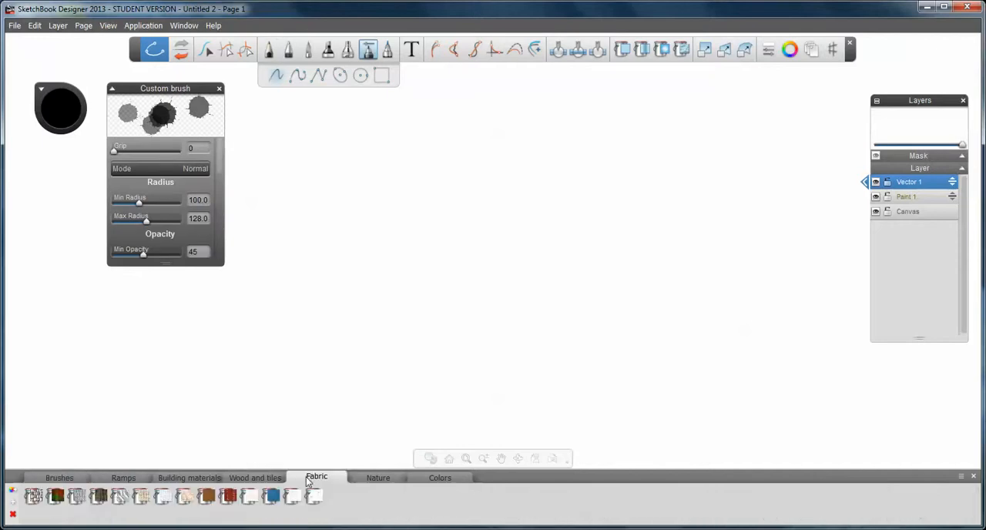
left_click(242, 479)
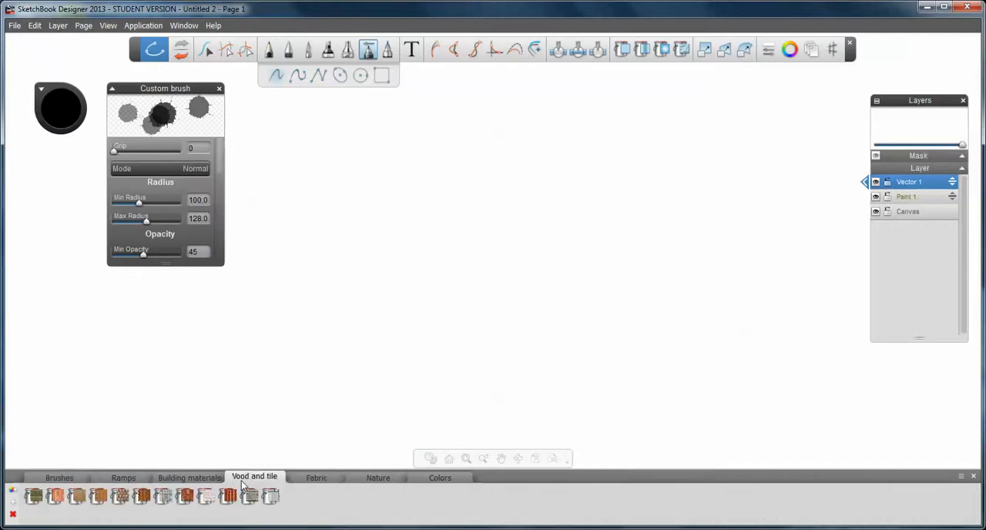
left_click(178, 479)
left_click(126, 479)
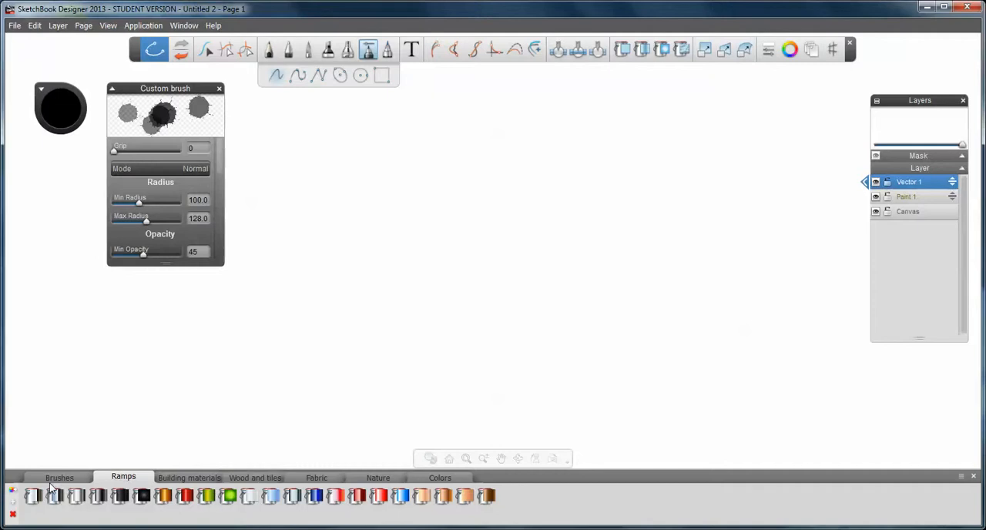
left_click(423, 479)
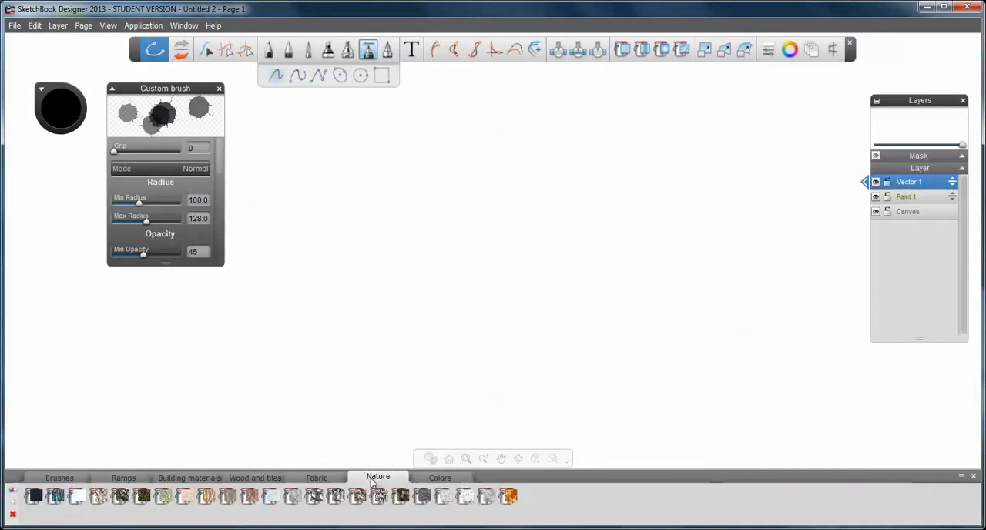
left_click(319, 480)
left_click(257, 479)
left_click(192, 478)
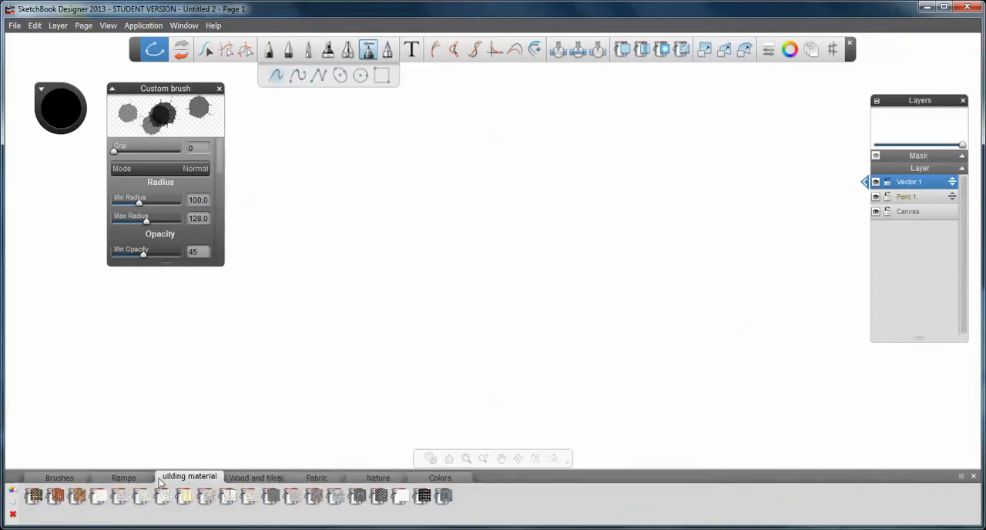
left_click(132, 480)
left_click(58, 477)
left_click_drag(210, 416, 464, 360)
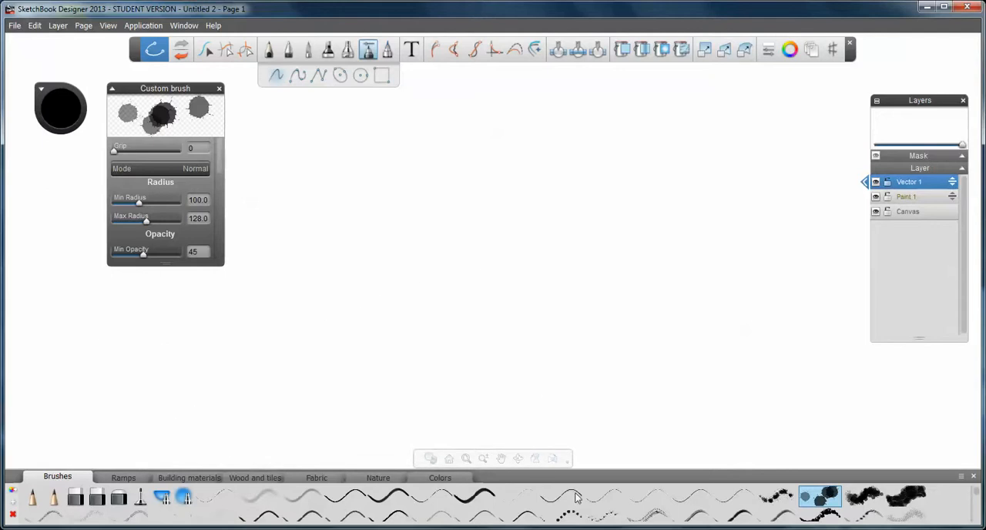
left_click(216, 500)
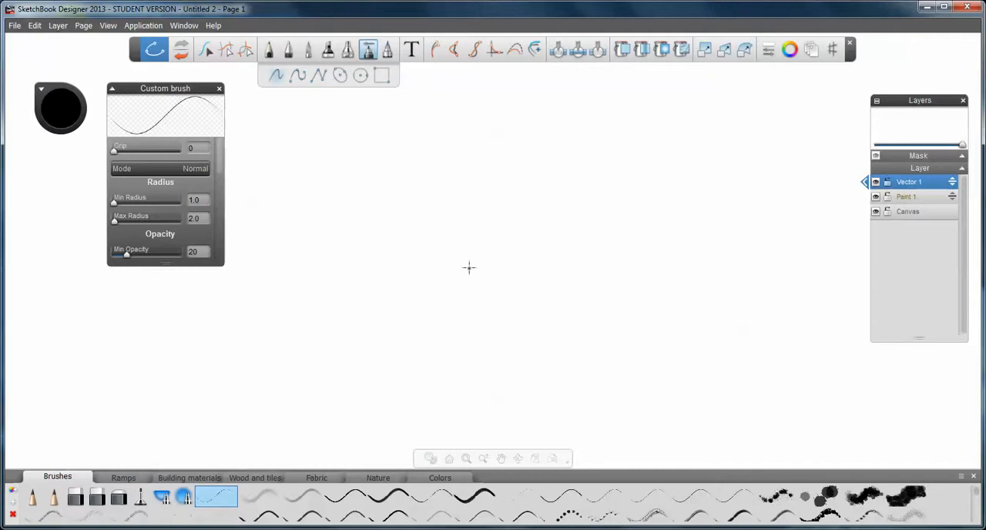
Import the isometric JPEG image from the Desktop into the drawing
left_click(14, 28)
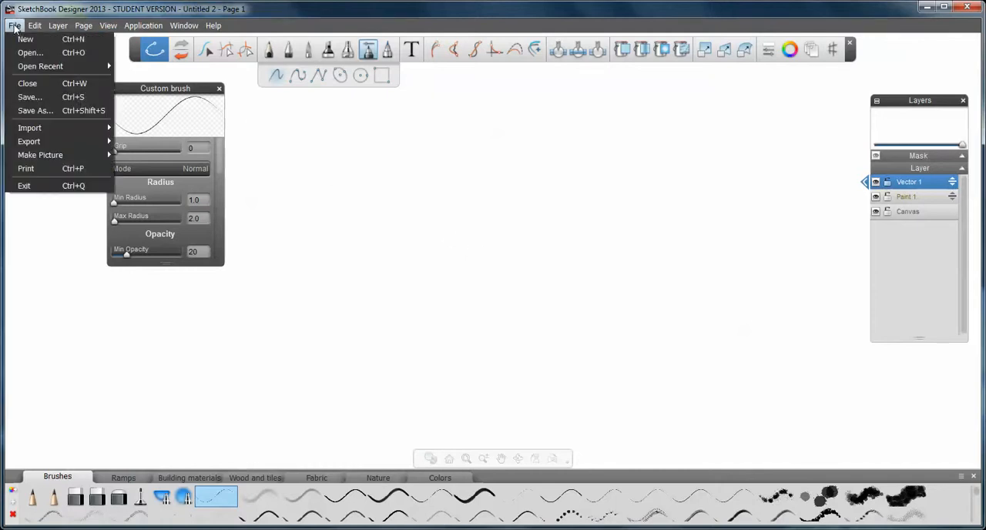
mouse_move(47, 131)
left_click(133, 128)
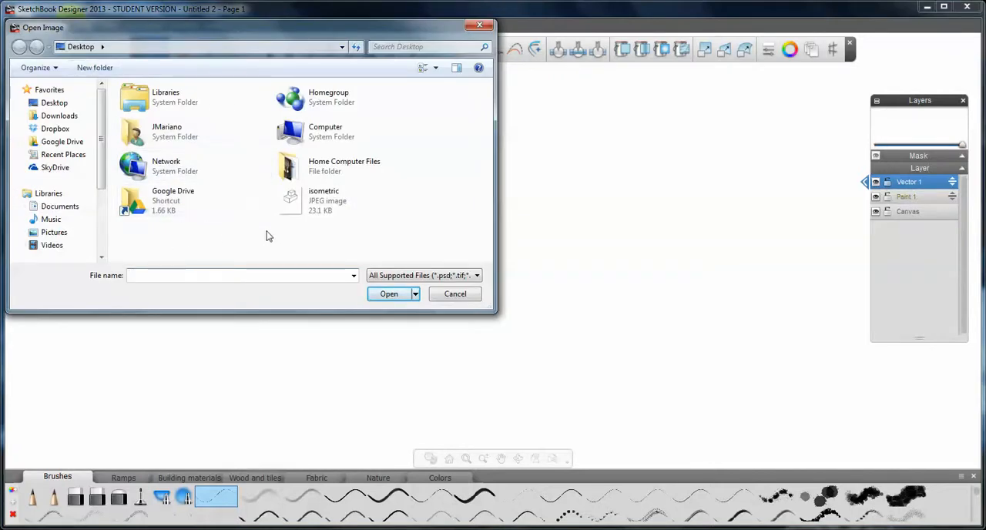
left_click(331, 206)
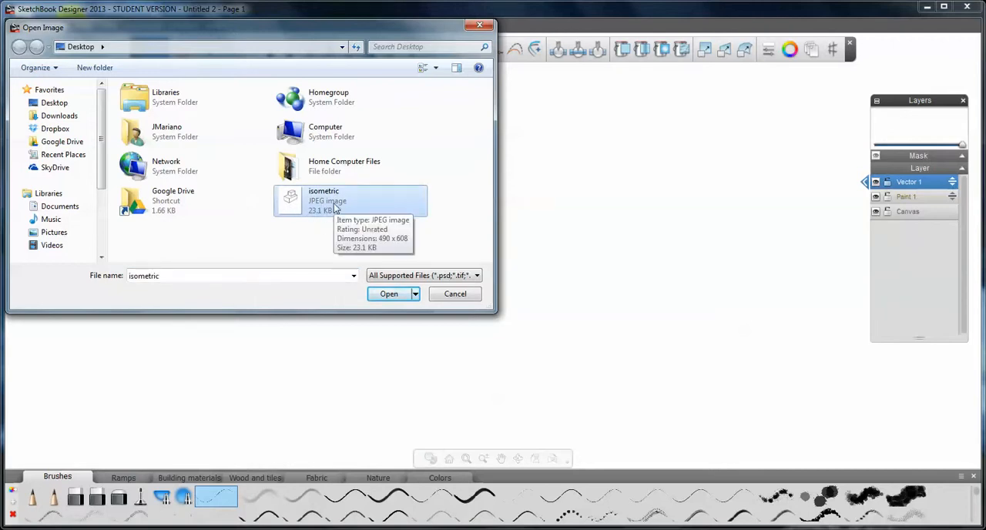
left_click(390, 294)
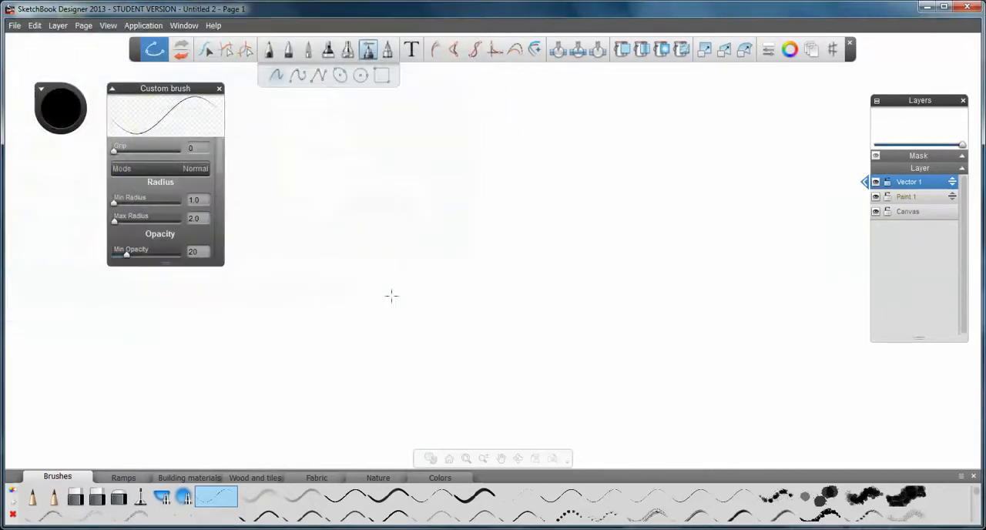
Enlarge the imported isometric image on the page to about 1.38 horizontally and 1.27 vertically
scroll(470, 257, "down", 6)
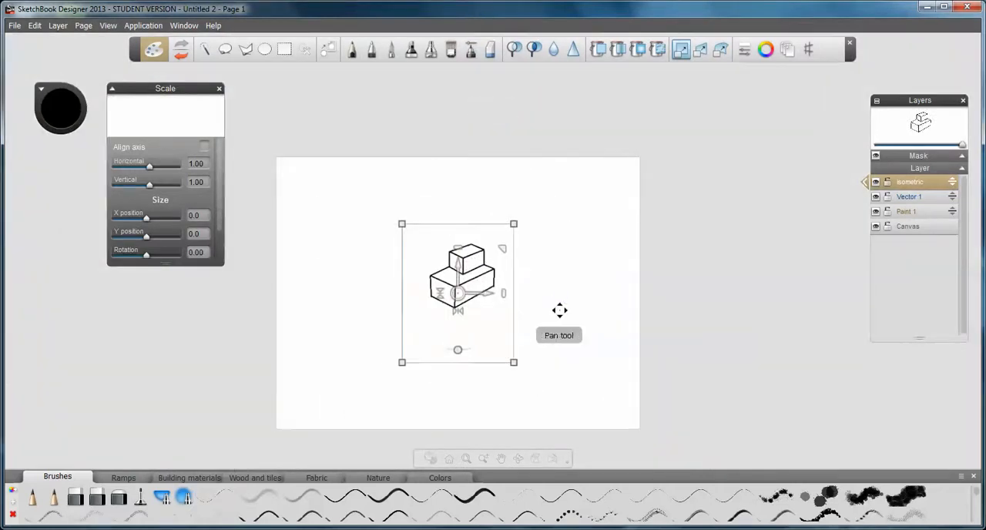
left_click_drag(558, 309, 575, 282)
left_click_drag(531, 199, 576, 162)
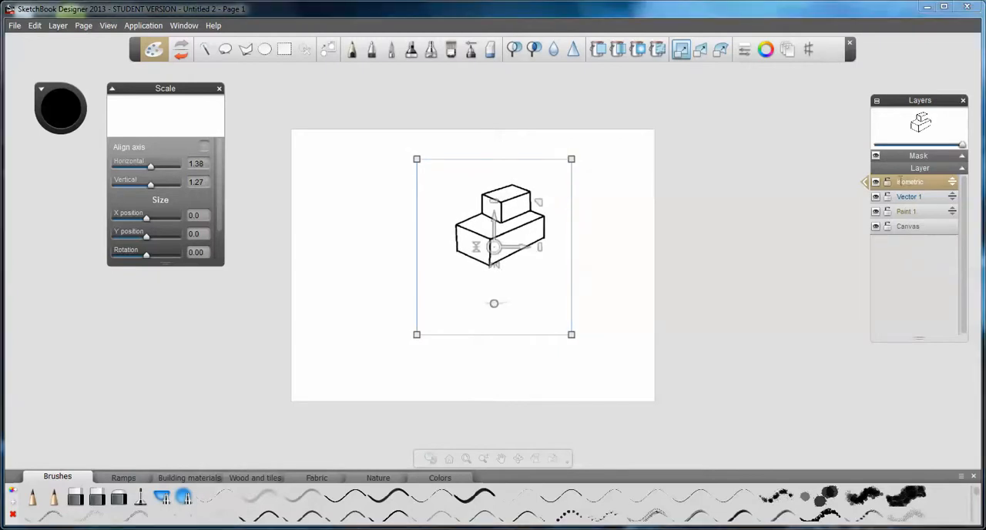
Move the Layers palette beside the page and reorder the isometric layer below Paint 1, directly above Canvas
left_click_drag(913, 110, 726, 151)
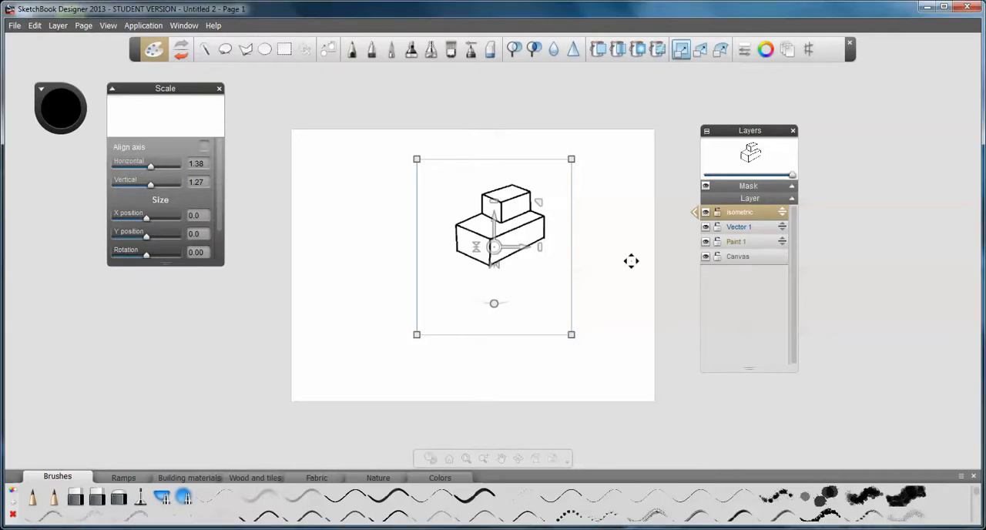
left_click(754, 227)
left_click(757, 244)
left_click(761, 229)
left_click(758, 242)
left_click(758, 227)
left_click(760, 214)
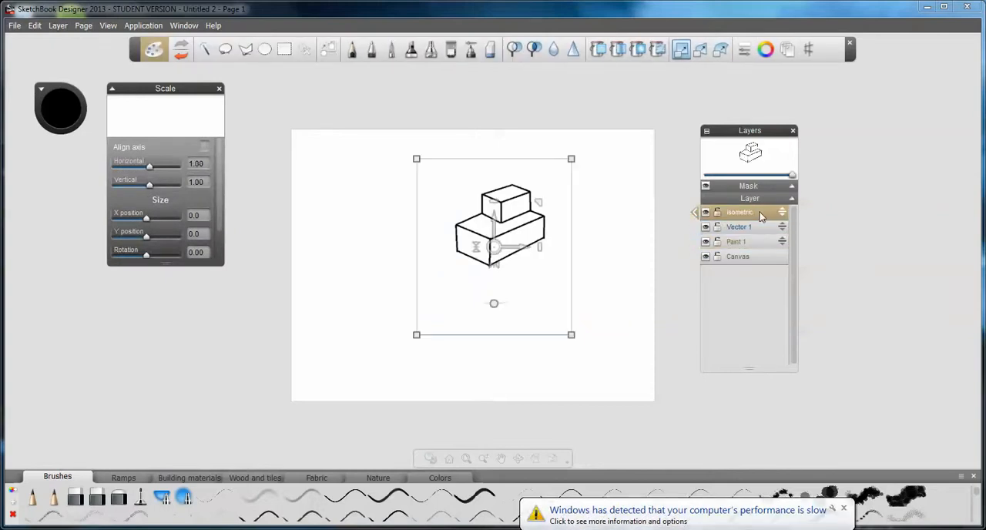
left_click(763, 226)
left_click(763, 213)
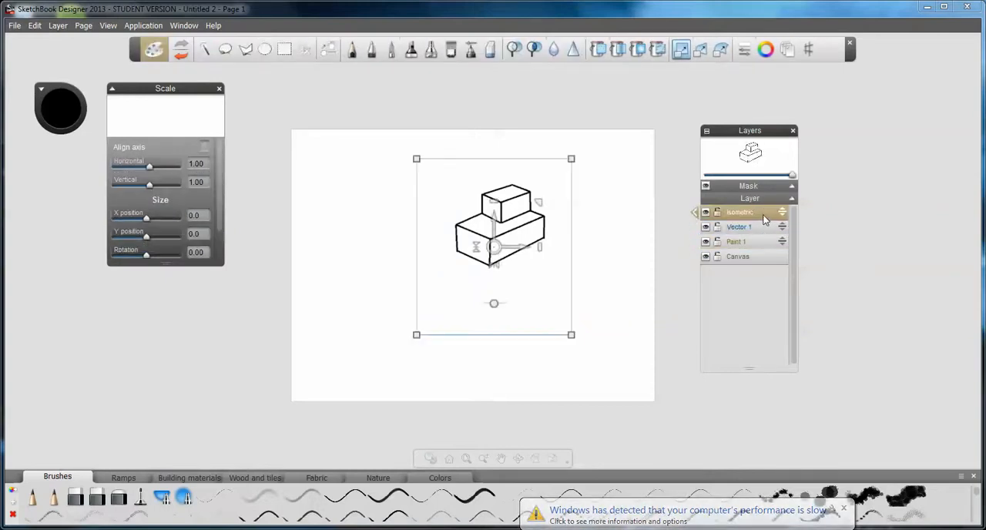
mouse_move(766, 216)
left_mouse_down()
mouse_move(763, 245)
mouse_move(767, 217)
mouse_move(782, 227)
mouse_move(782, 218)
left_mouse_up()
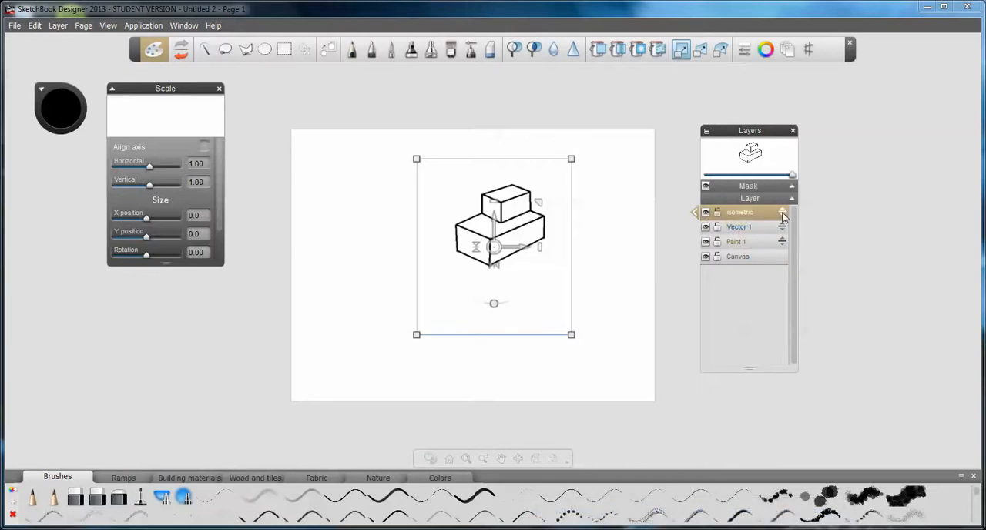
mouse_move(783, 218)
left_mouse_down()
mouse_move(782, 273)
mouse_move(783, 263)
left_mouse_up()
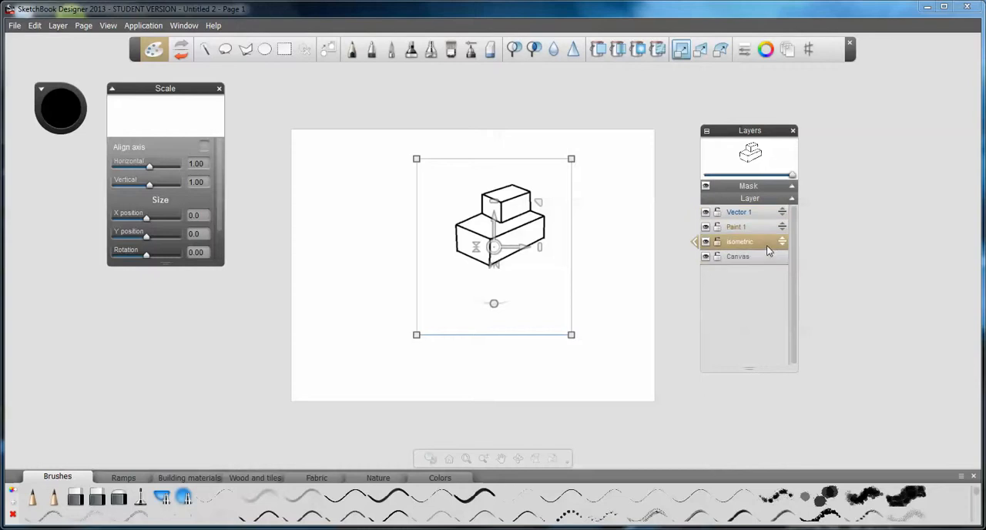
Scale the isometric image up further, to about 1.36 horizontally and 1.28 vertically
left_click_drag(417, 335, 369, 370)
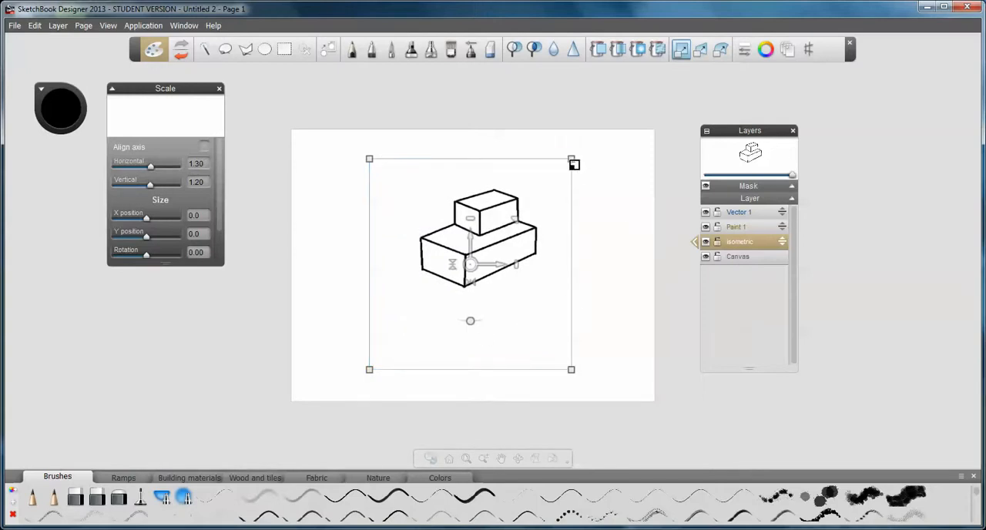
mouse_move(574, 159)
left_mouse_down()
mouse_move(607, 154)
mouse_move(599, 144)
mouse_move(578, 156)
mouse_move(590, 152)
left_mouse_up()
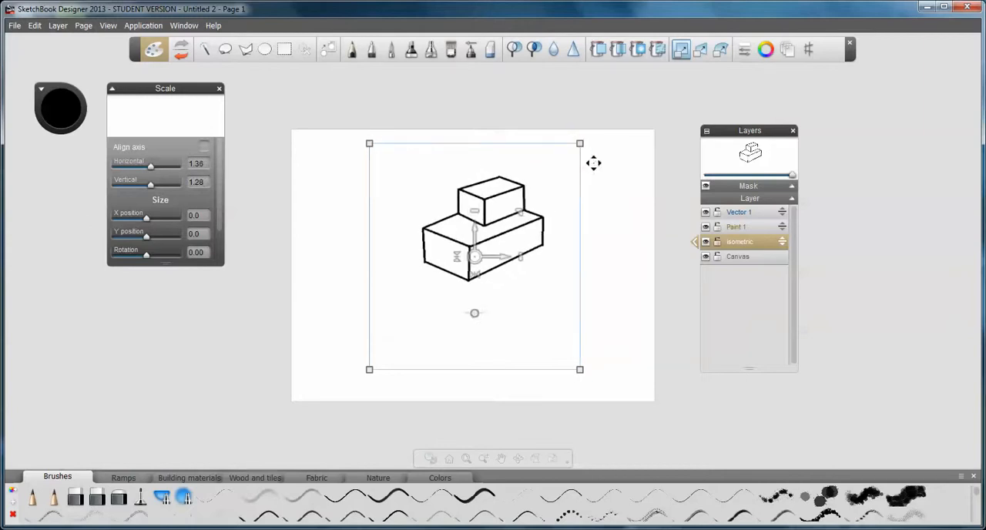
Create a new paint layer above Vector 1 and name it "top of box"
left_click(749, 216)
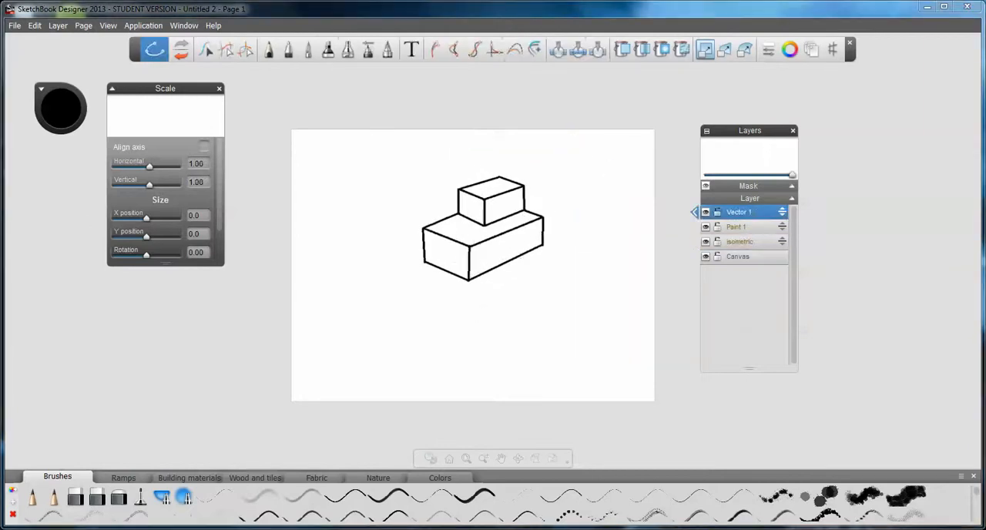
left_click(57, 26)
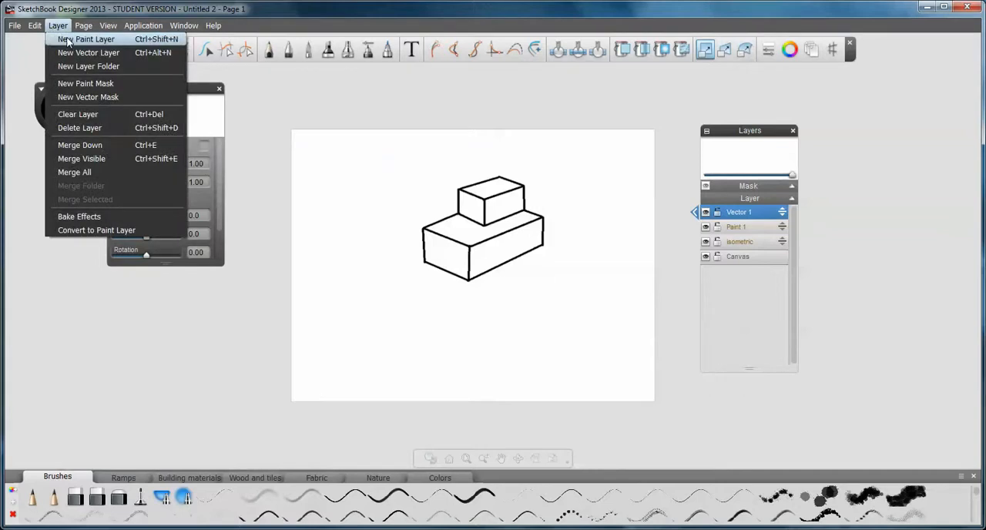
left_click(68, 40)
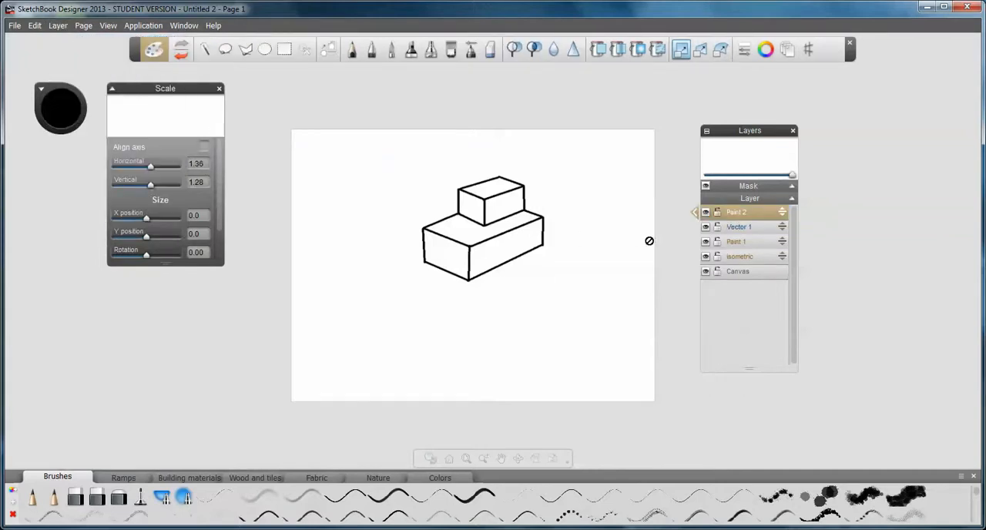
double_click(738, 212)
left_click_drag(752, 214, 725, 207)
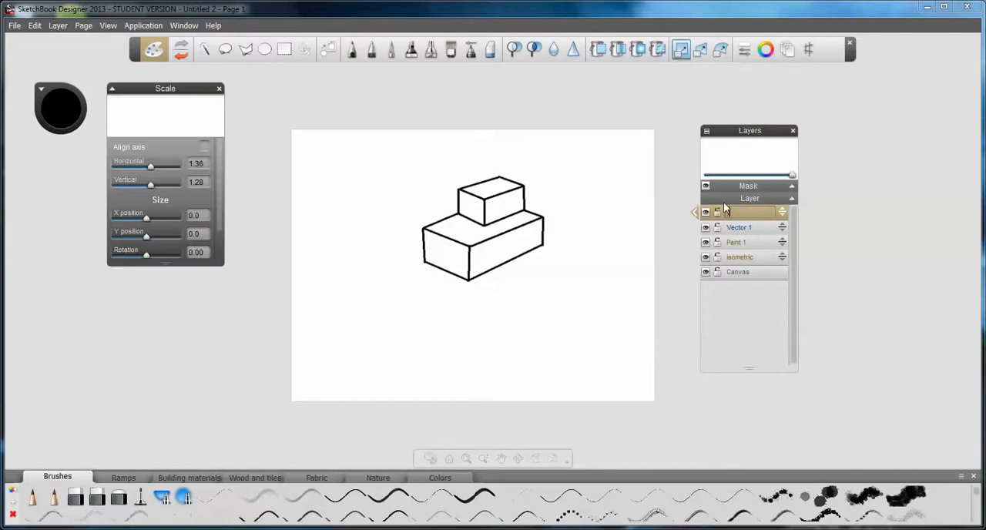
type("Top of box")
key("Return")
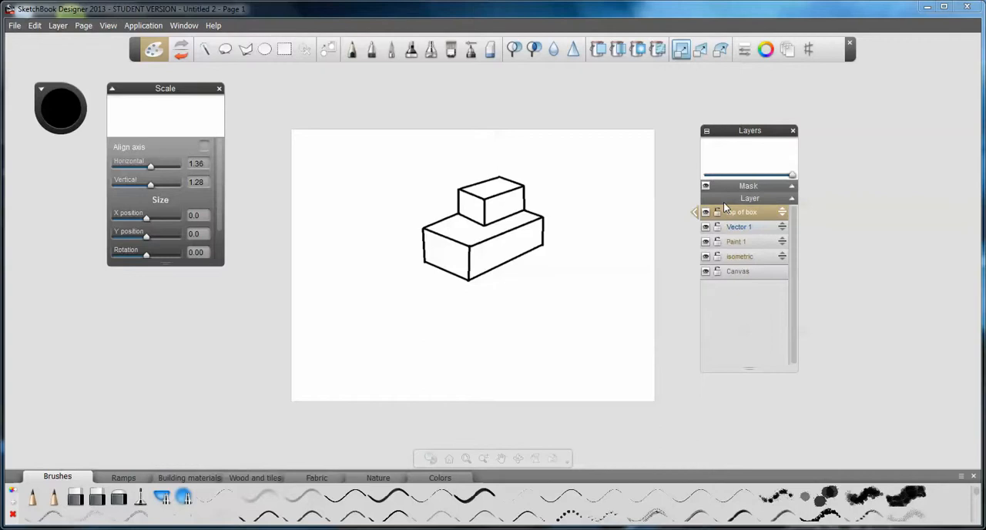
Select the top face of the lower box with the Magic Wand at tolerance 30, sampling all layers
scroll(506, 220, "up", 4)
scroll(506, 219, "up", 1)
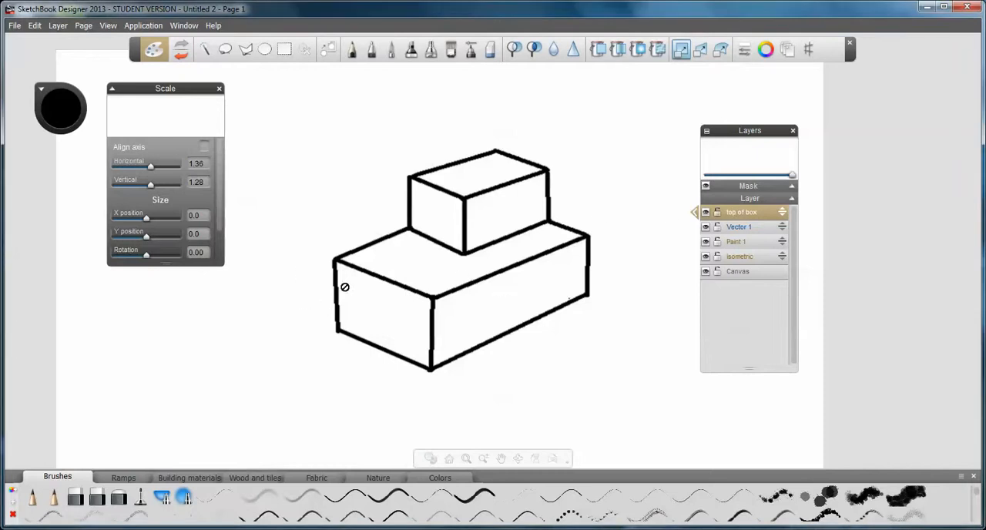
left_click(206, 50)
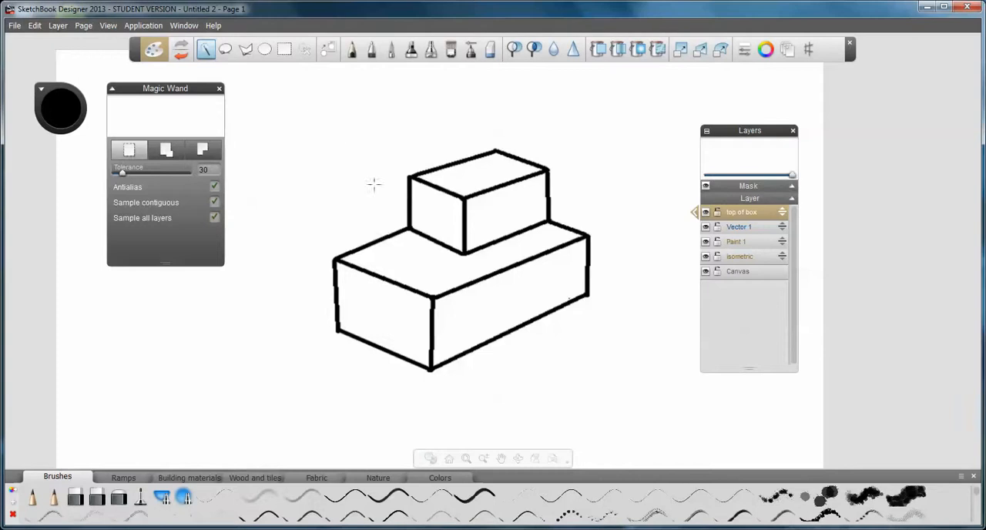
left_click(427, 259)
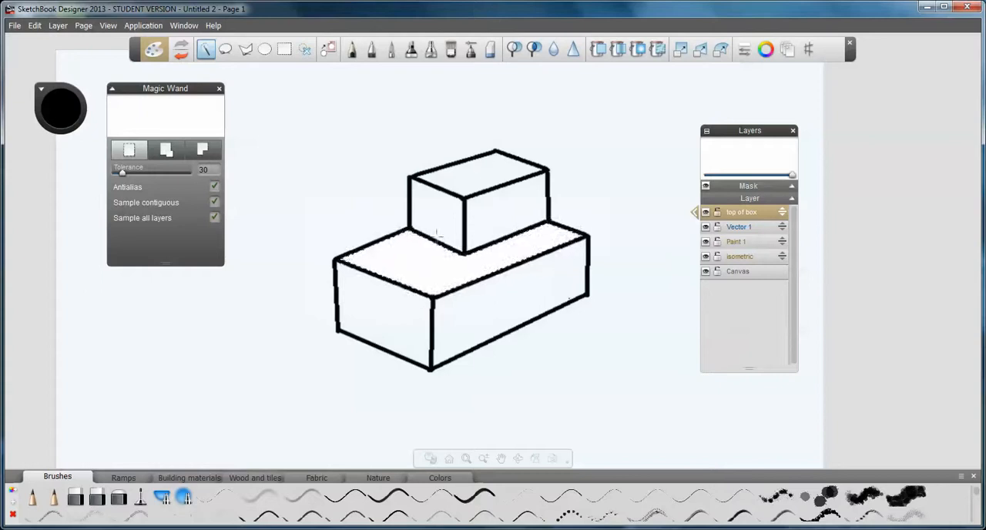
Paint the selected top face of the lower box red with the Air brush at size 70 and intensity 40
left_click(471, 51)
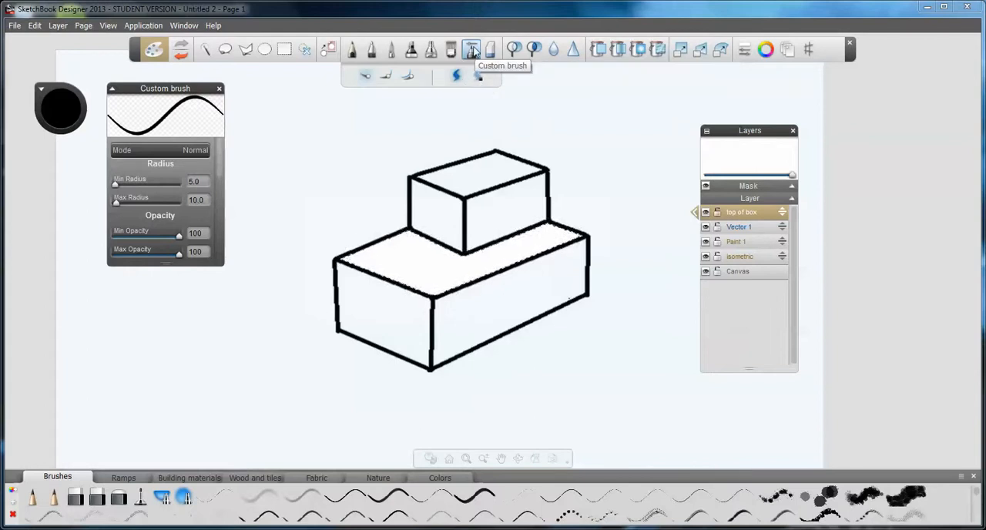
left_click(471, 52)
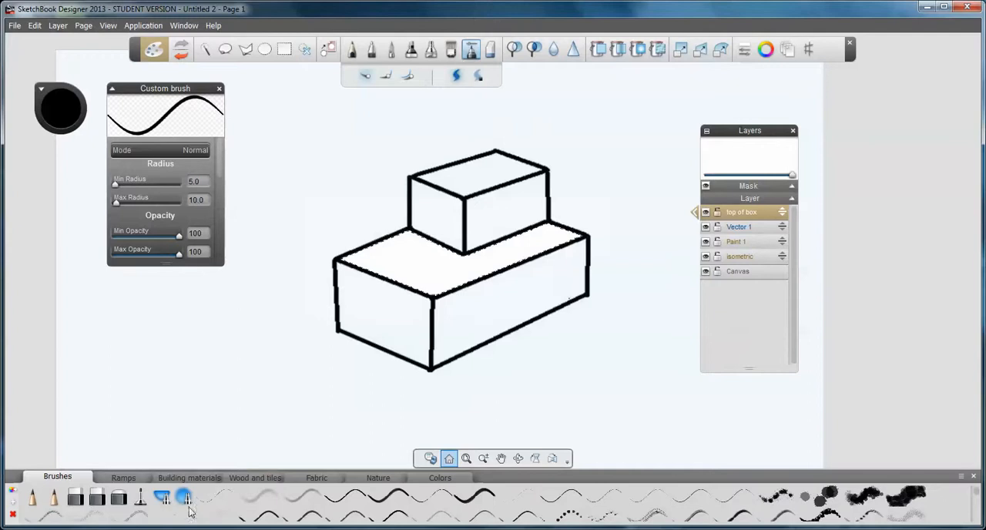
left_click(160, 500)
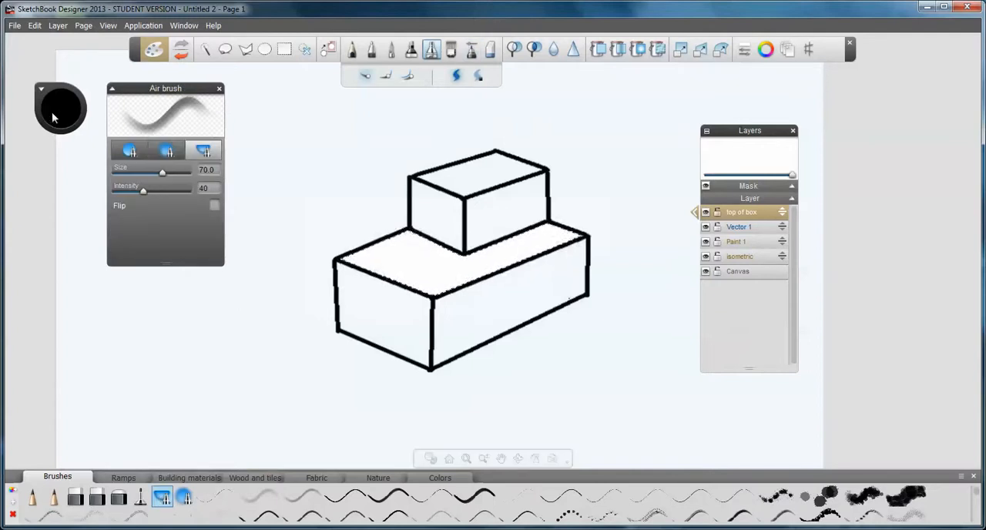
mouse_move(36, 96)
left_mouse_down()
mouse_move(274, 182)
mouse_move(279, 133)
mouse_move(296, 134)
mouse_move(295, 151)
mouse_move(318, 135)
mouse_move(292, 138)
mouse_move(309, 144)
mouse_move(312, 137)
left_mouse_up()
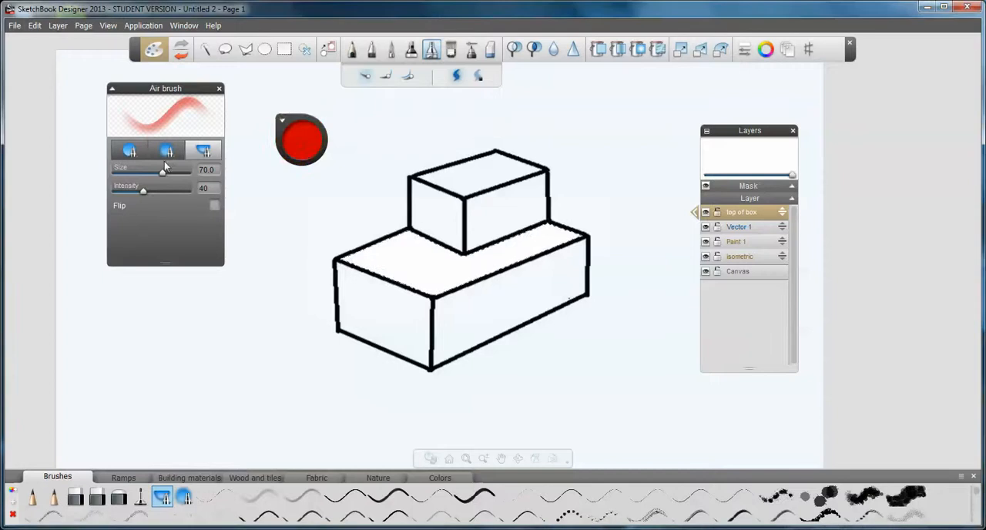
left_click_drag(400, 252, 383, 246)
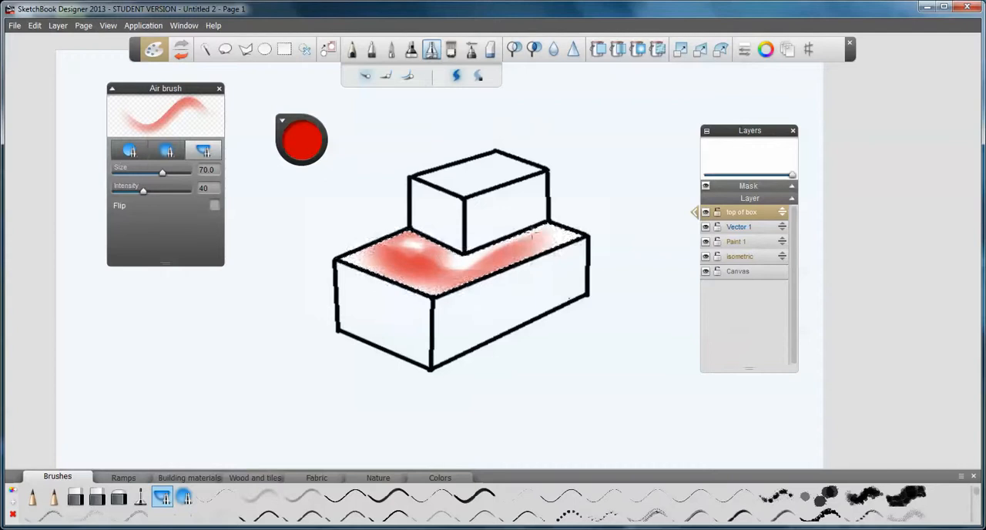
left_click_drag(540, 241, 421, 258)
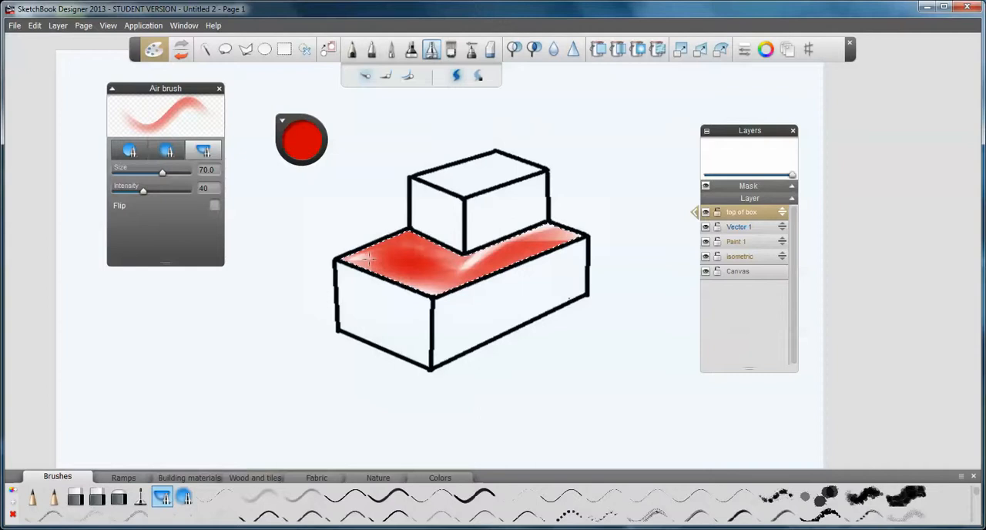
Finish covering the selected top face of the lower box in red with the round Air brush at size 35 and intensity 40
left_click(184, 497)
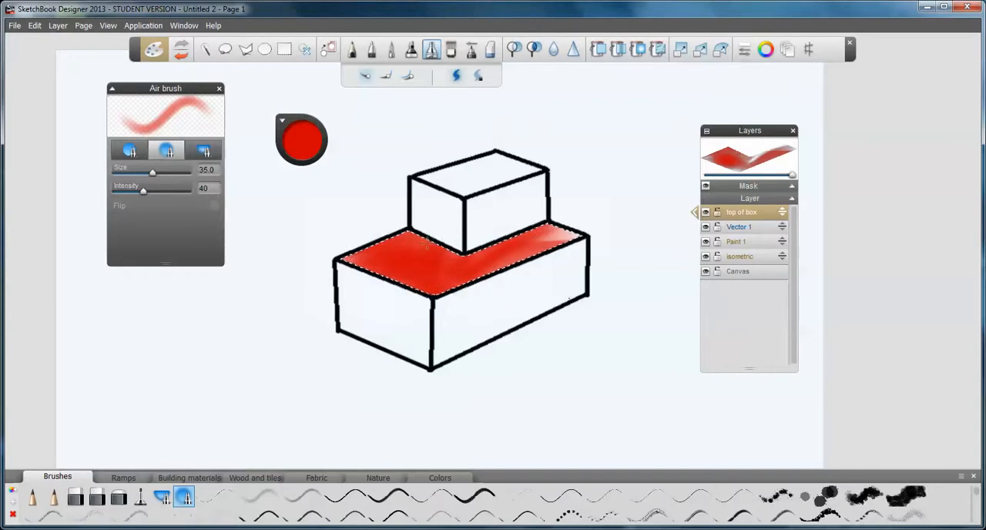
mouse_move(478, 260)
left_mouse_down()
mouse_move(400, 283)
mouse_move(446, 248)
mouse_move(416, 239)
mouse_move(569, 218)
mouse_move(389, 246)
mouse_move(385, 273)
mouse_move(458, 289)
mouse_move(377, 285)
mouse_move(351, 266)
mouse_move(431, 235)
mouse_move(385, 235)
mouse_move(439, 245)
mouse_move(354, 262)
mouse_move(424, 289)
mouse_move(462, 246)
mouse_move(385, 239)
mouse_move(576, 214)
left_mouse_up()
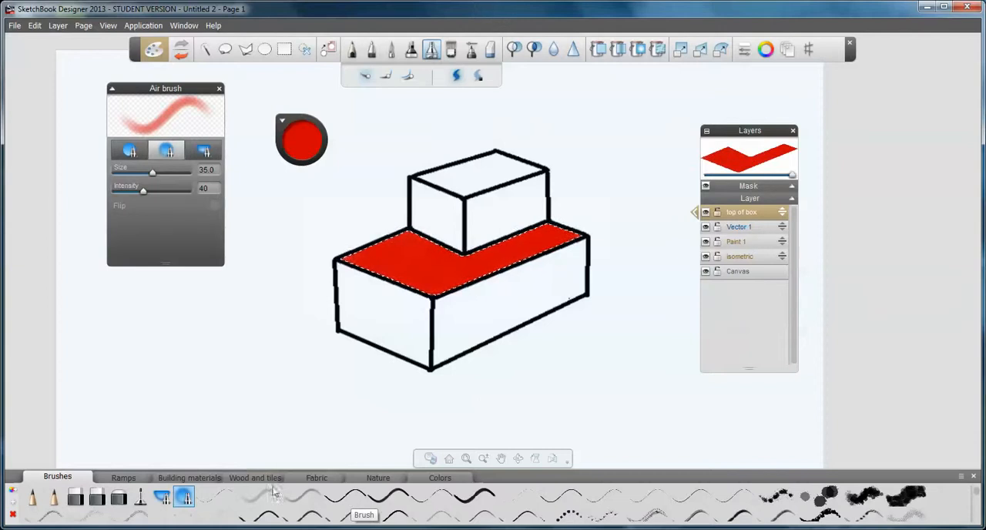
Fill the selected top face of the lower box with a light grey streaked building-material texture at 100 opacity and tolerance 32
left_click(190, 477)
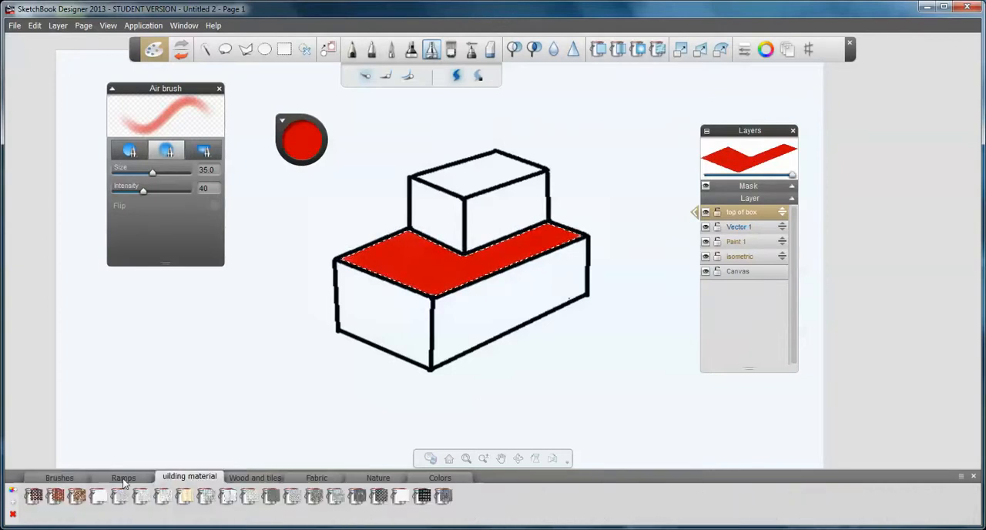
left_click(123, 478)
left_click(164, 478)
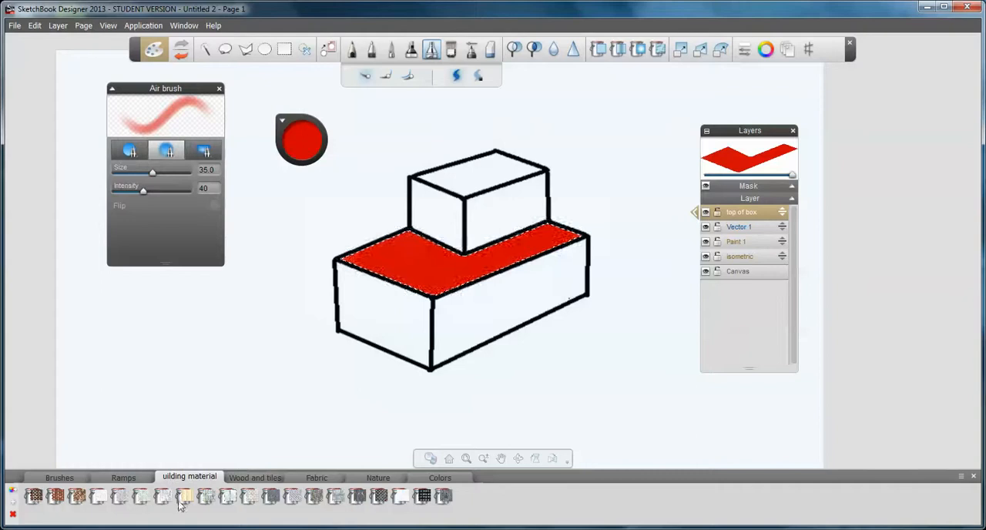
left_click(165, 497)
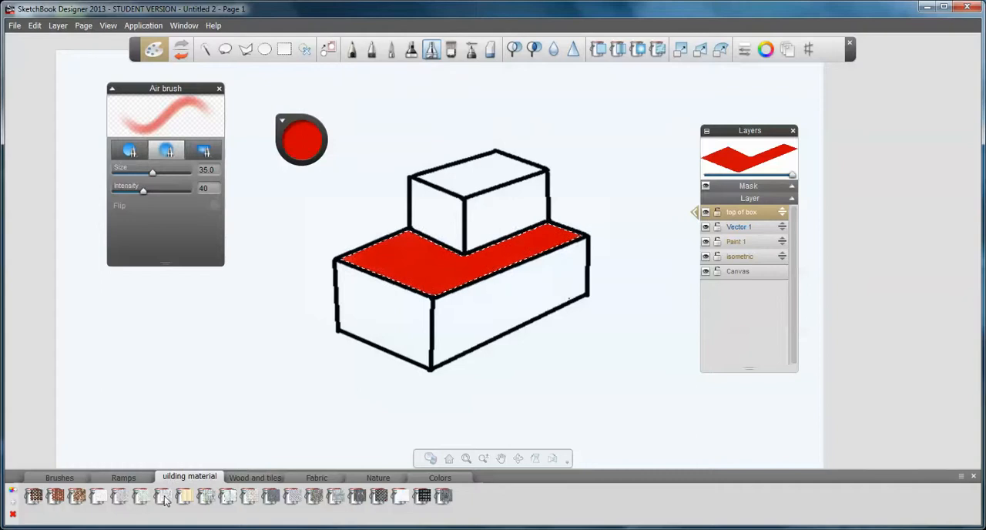
left_click(409, 265)
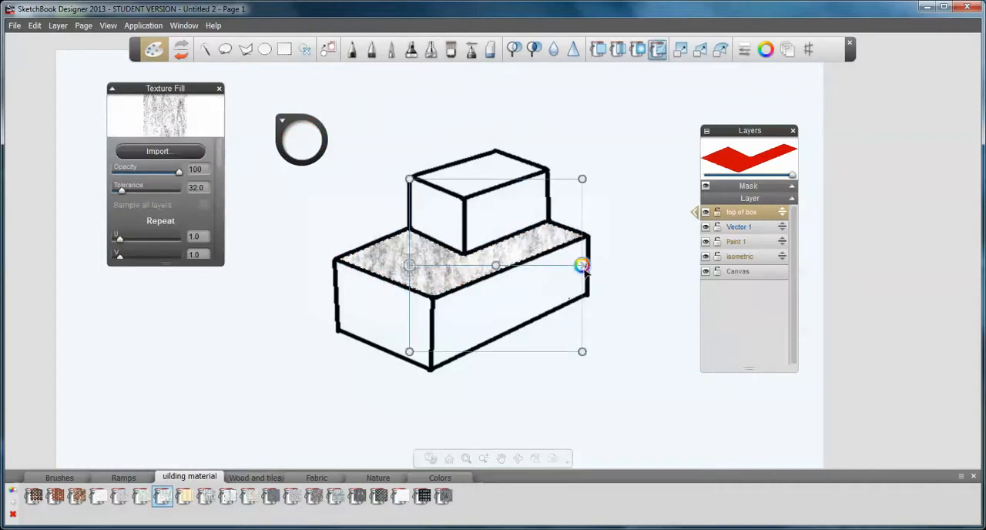
Shrink, rotate and reposition the texture on the top face so it follows the long front edge of the lower box
left_click_drag(582, 265, 553, 236)
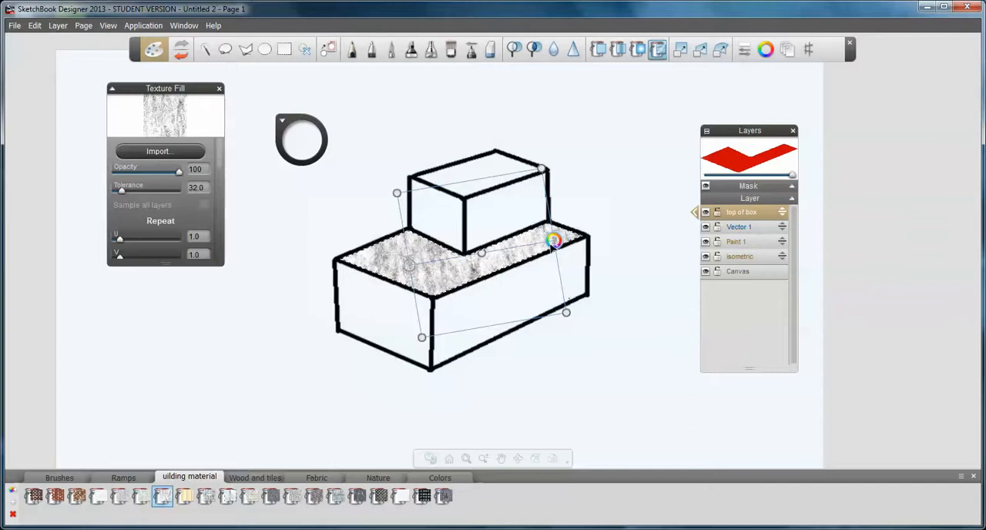
left_click_drag(413, 269, 436, 287)
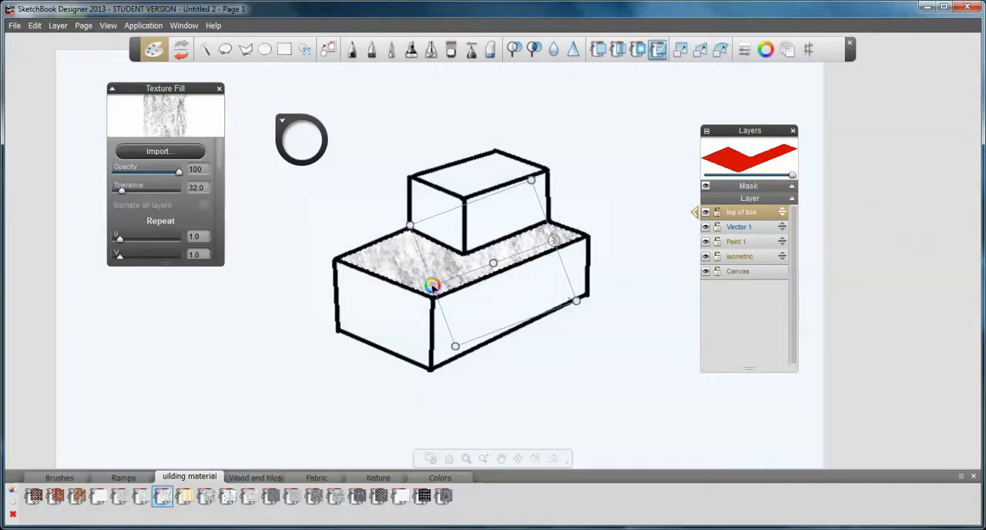
mouse_move(496, 264)
left_mouse_down()
mouse_move(466, 270)
mouse_move(527, 240)
mouse_move(494, 222)
mouse_move(435, 238)
mouse_move(450, 268)
mouse_move(497, 260)
left_mouse_up()
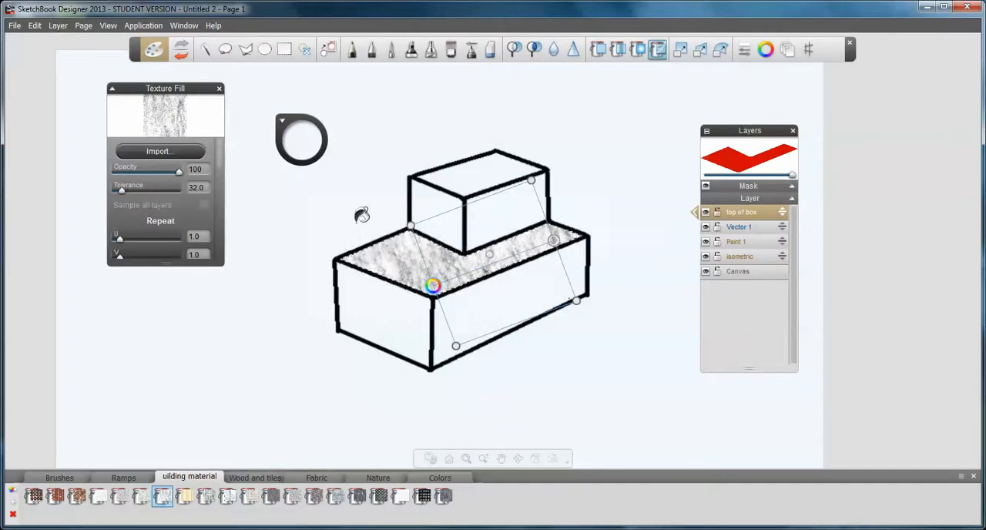
Create a new paint layer above "top of box" and name it "front part 1"
left_click(60, 25)
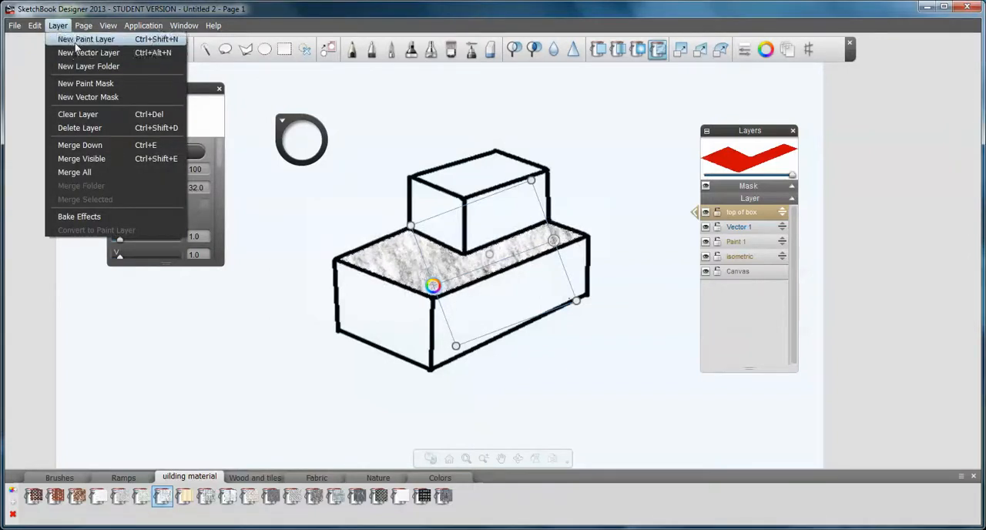
key("Escape")
double_click(742, 212)
left_click_drag(756, 213, 714, 207)
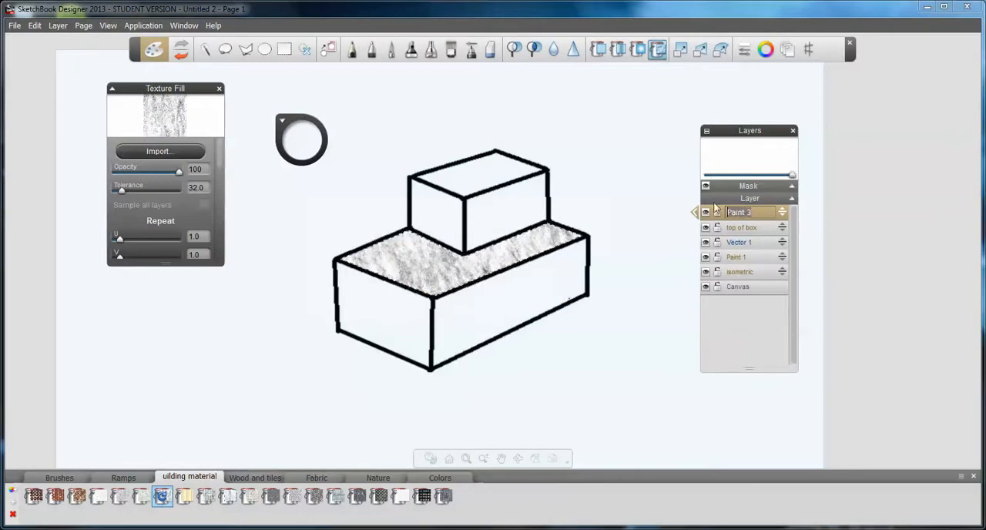
type("front part 1")
key("Return")
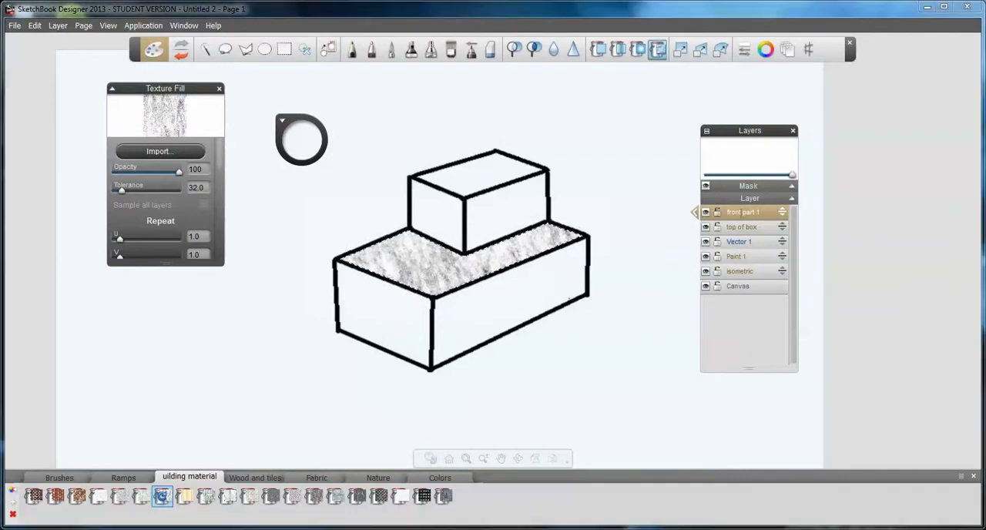
Select the short front face of the lower box with the Magic Wand and fill it with a grey stone texture fitted to its corners
left_click(205, 49)
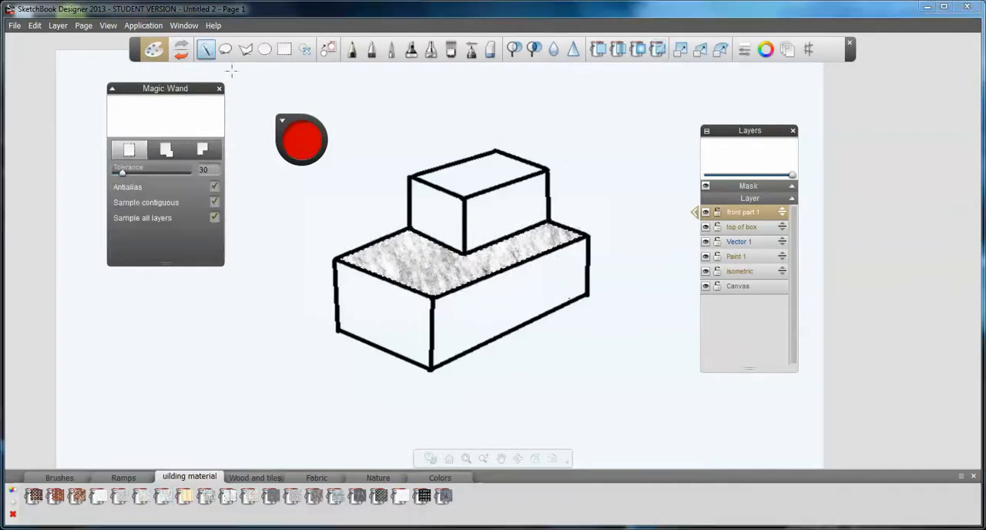
left_click(388, 309)
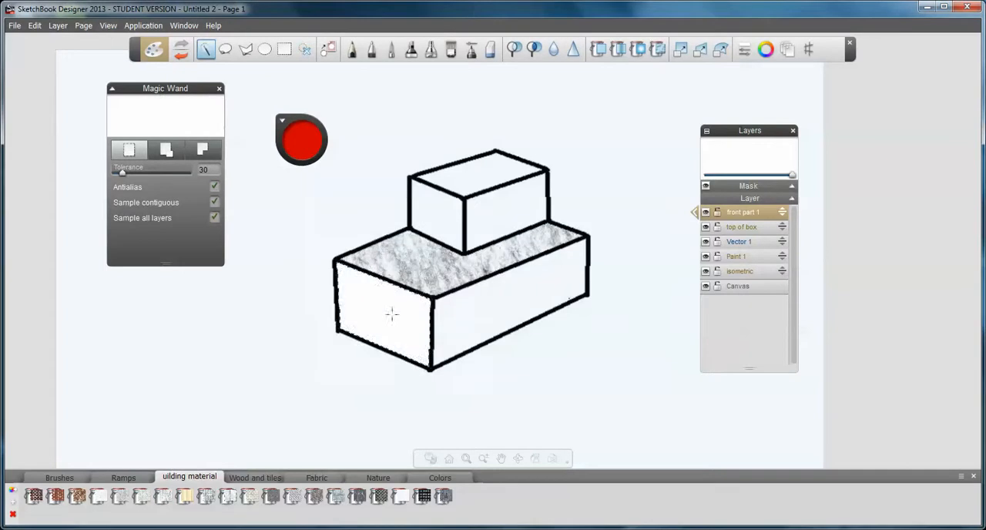
left_click(335, 495)
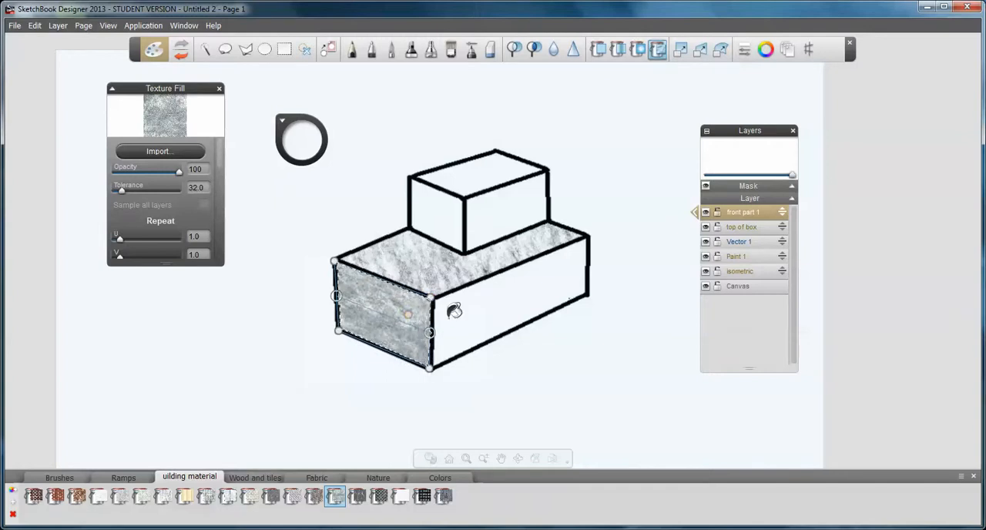
Create a new paint layer above "front part 1" and name it "fr box 2"
left_click(50, 25)
left_click(55, 39)
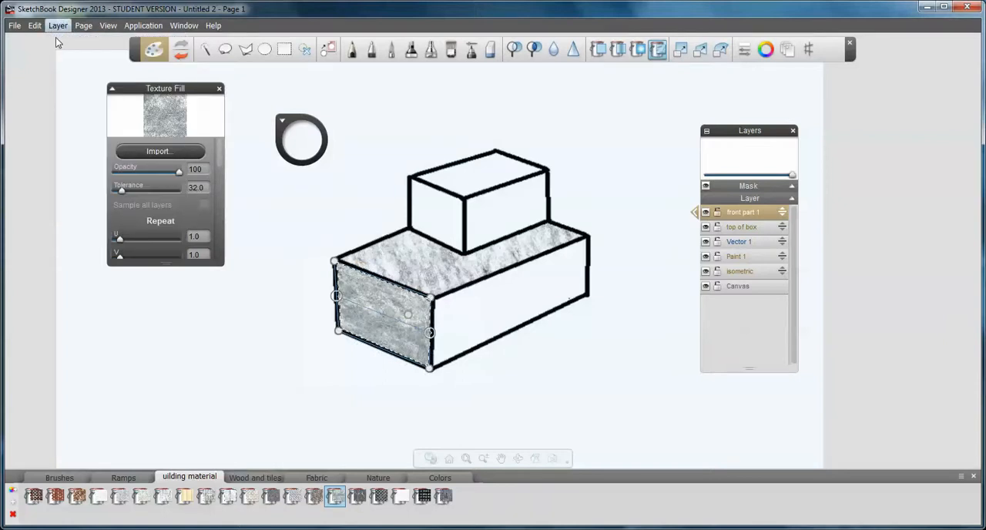
double_click(733, 211)
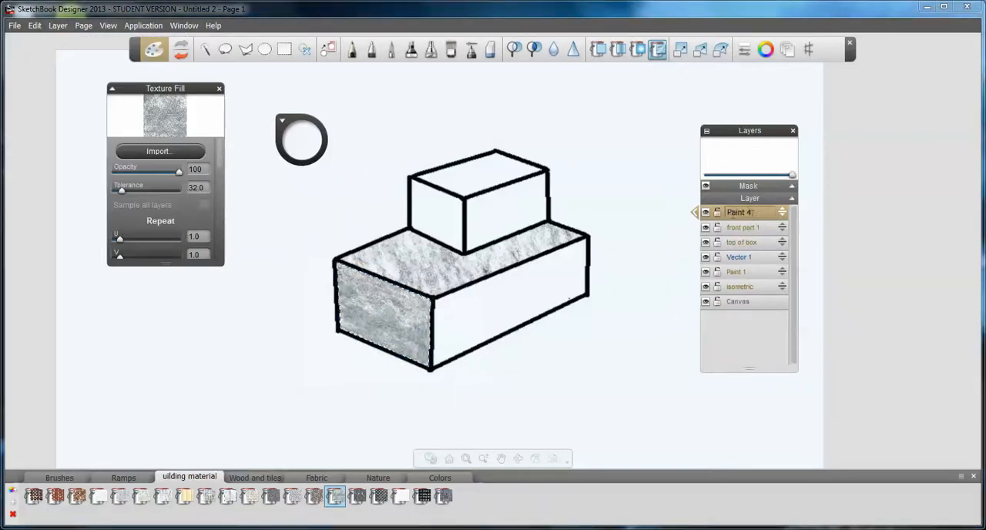
type("fr box 2")
key("Return")
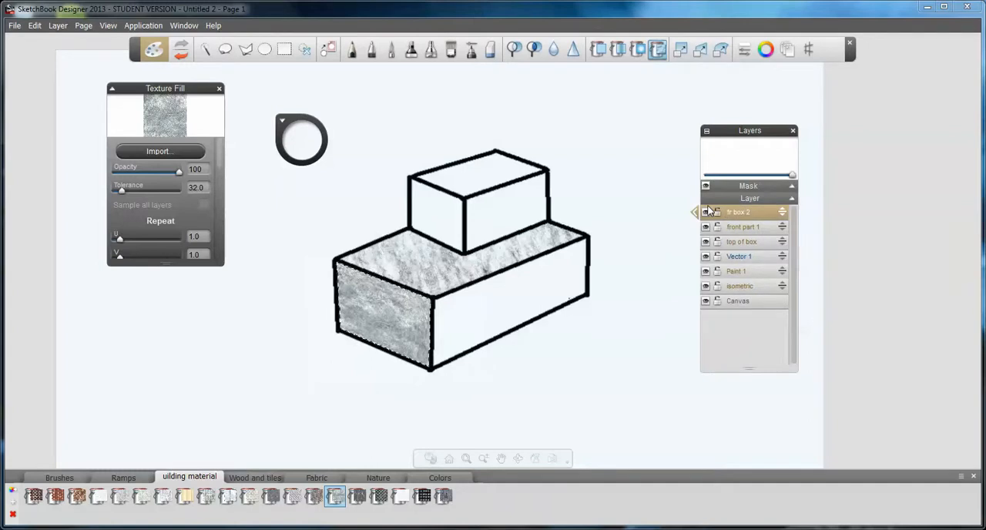
Select the long side face of the lower box with the Magic Wand at tolerance 30 and choose the dark blue linear ramp for filling
left_click(207, 49)
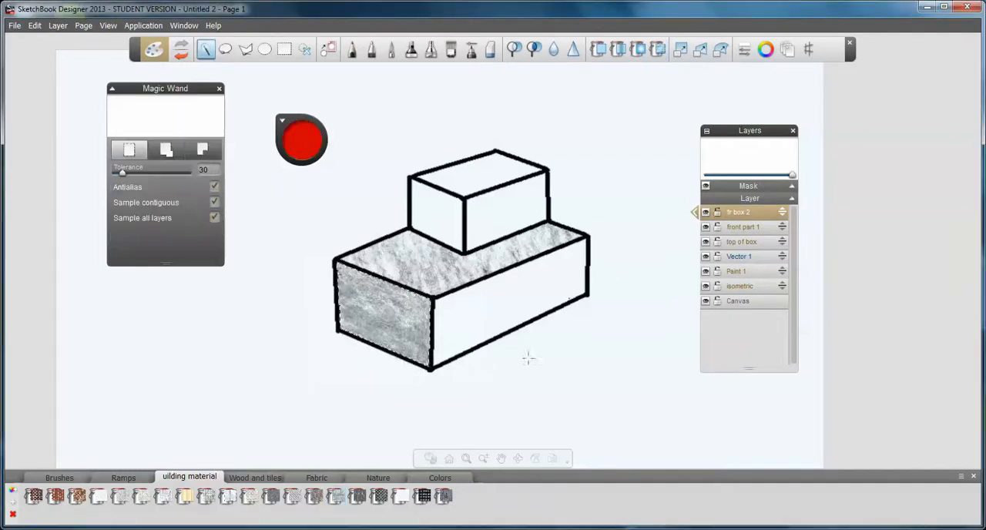
left_click(461, 319)
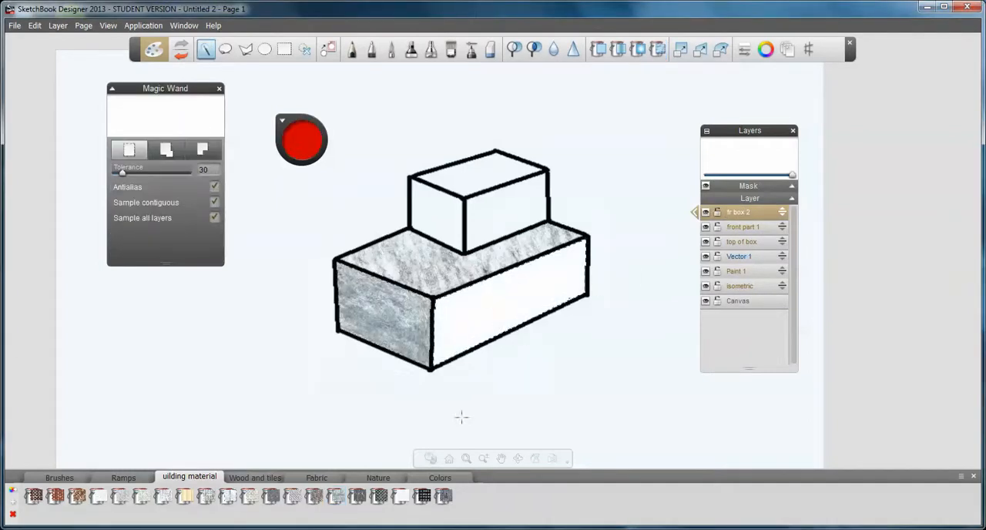
left_click(376, 479)
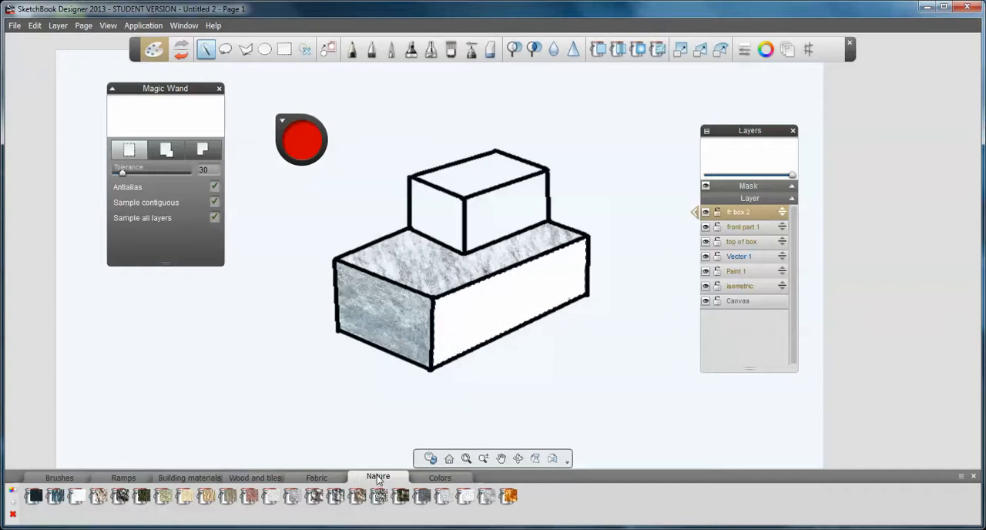
left_click(302, 478)
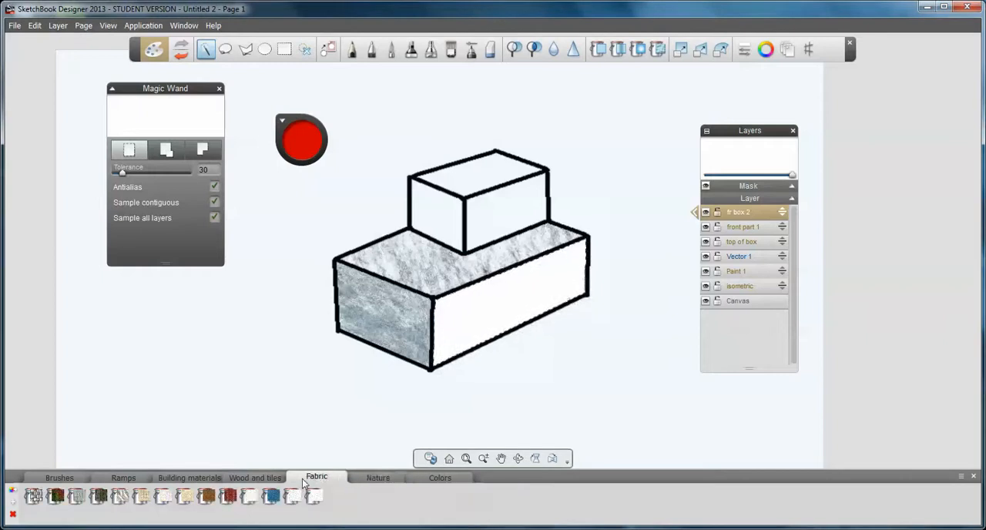
left_click(434, 479)
left_click(202, 479)
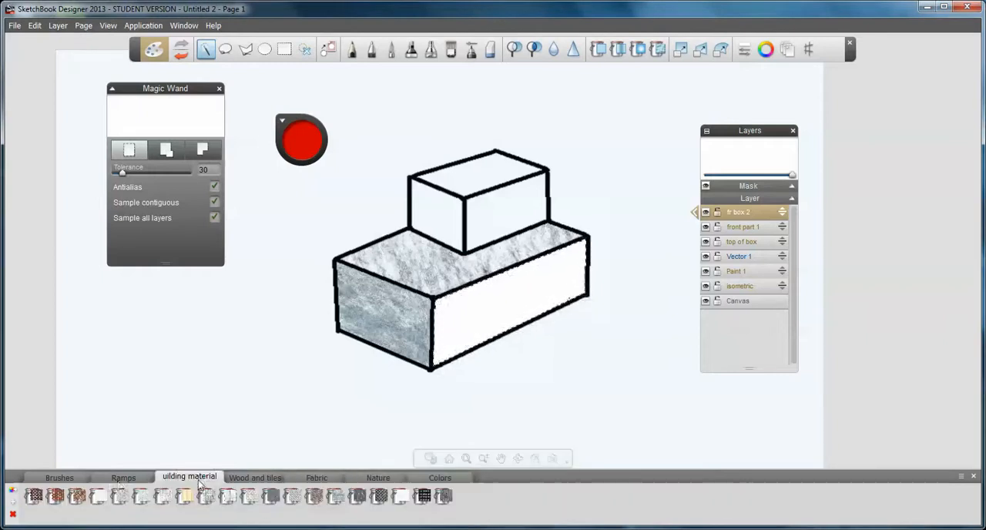
left_click(120, 480)
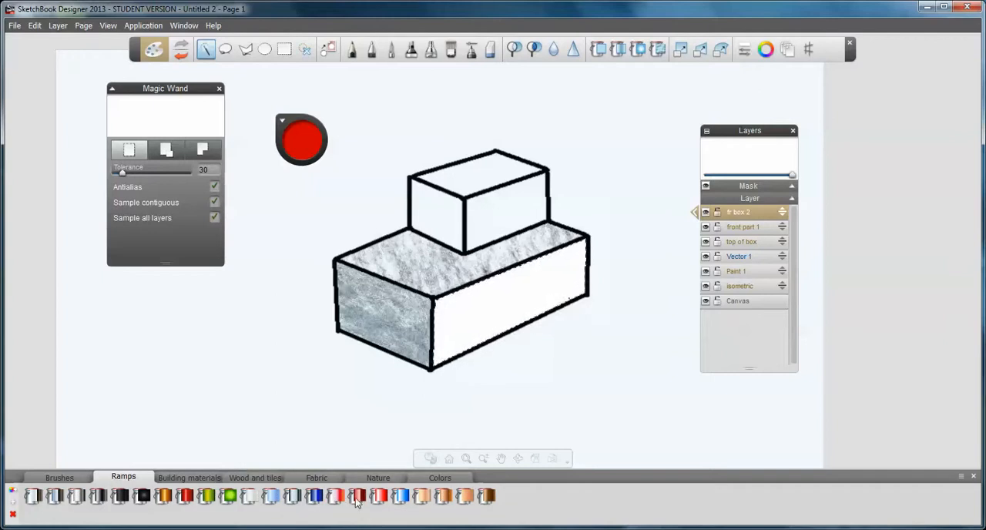
left_click(315, 496)
left_click(502, 301)
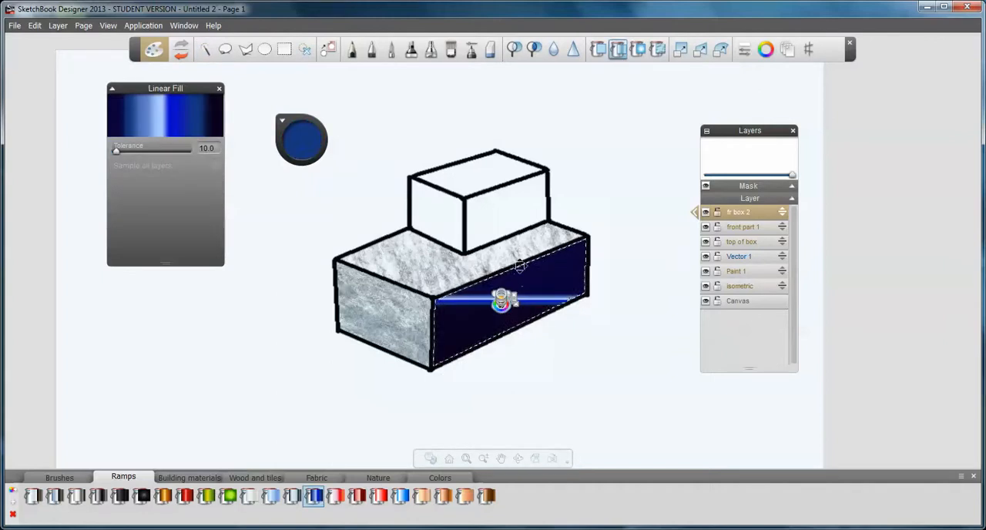
scroll(522, 274, "up", 3)
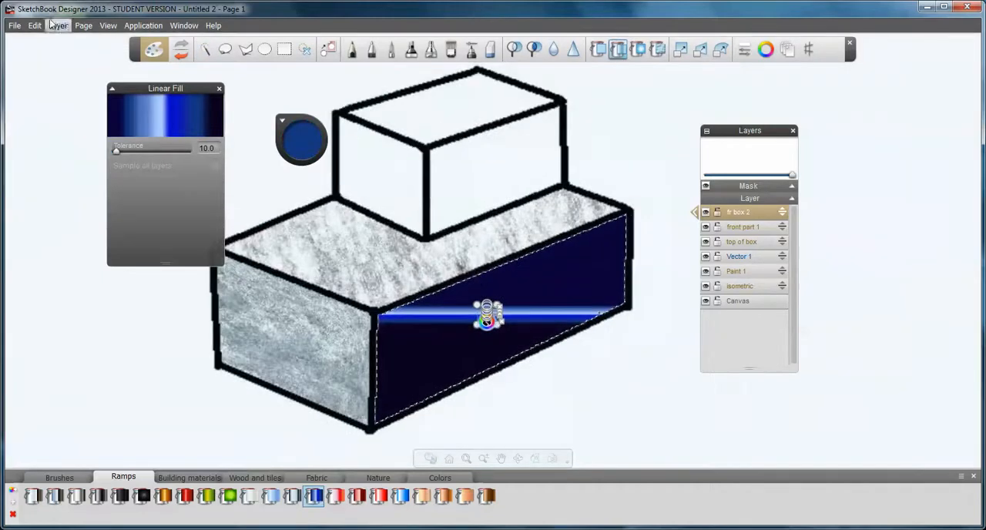
left_click(35, 25)
left_click(44, 39)
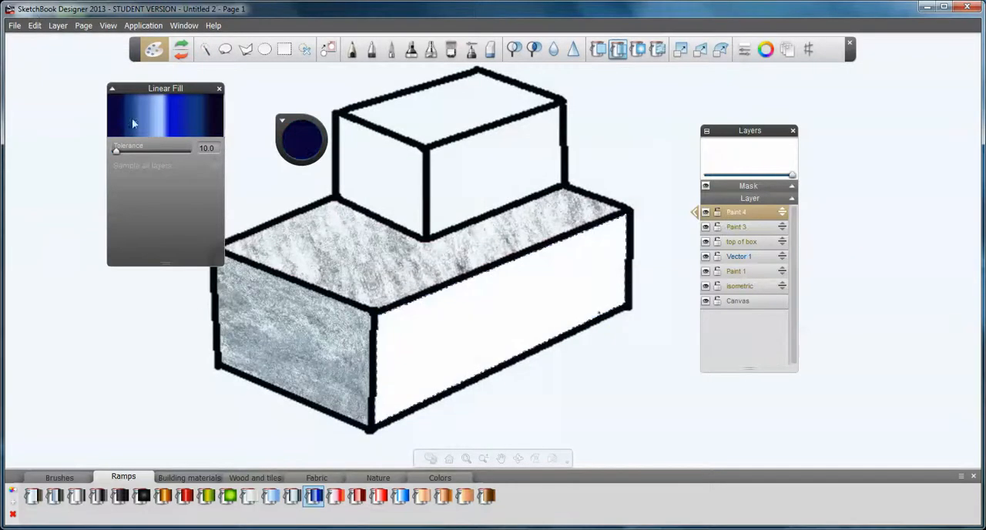
Fill the long side face of the lower box with the blue linear ramp and fit the gradient frame to the face's corners
left_click(493, 291)
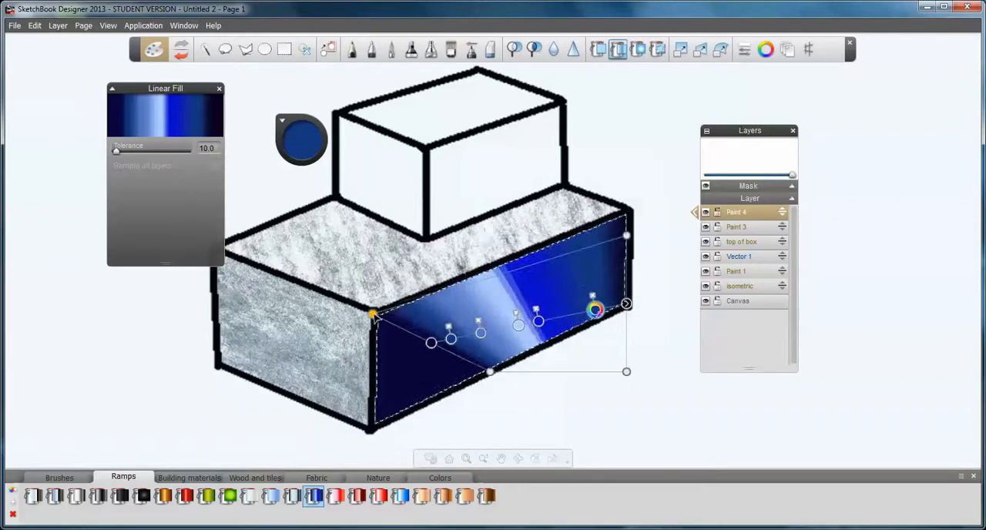
left_click_drag(488, 373, 377, 434)
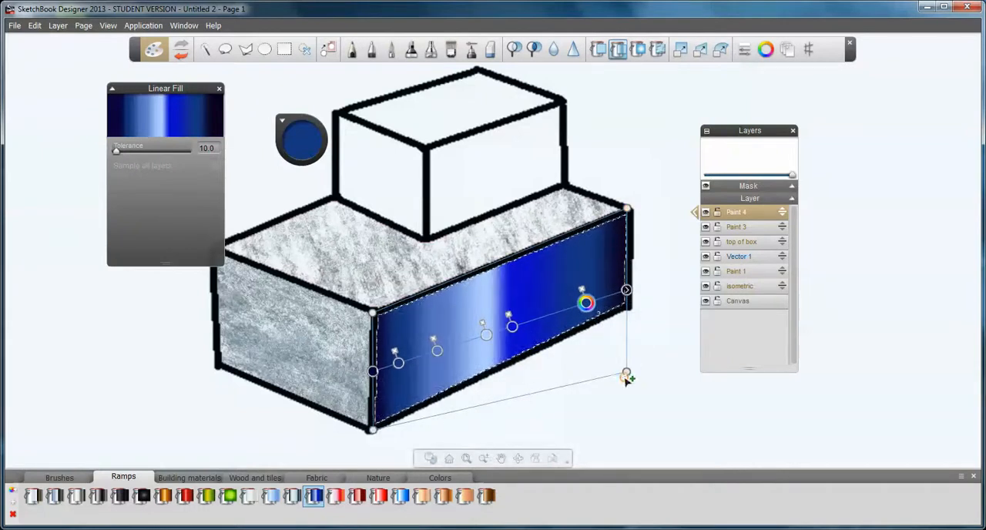
left_click_drag(627, 373, 629, 306)
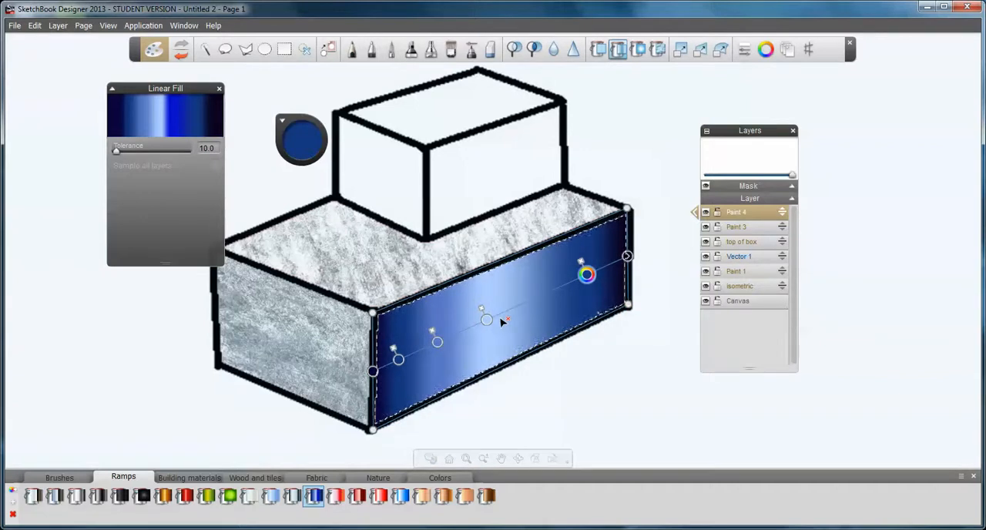
Move the gradient's light blue colour stop towards the far end of the long side face and recolour it bright blue
left_click_drag(488, 322, 554, 293)
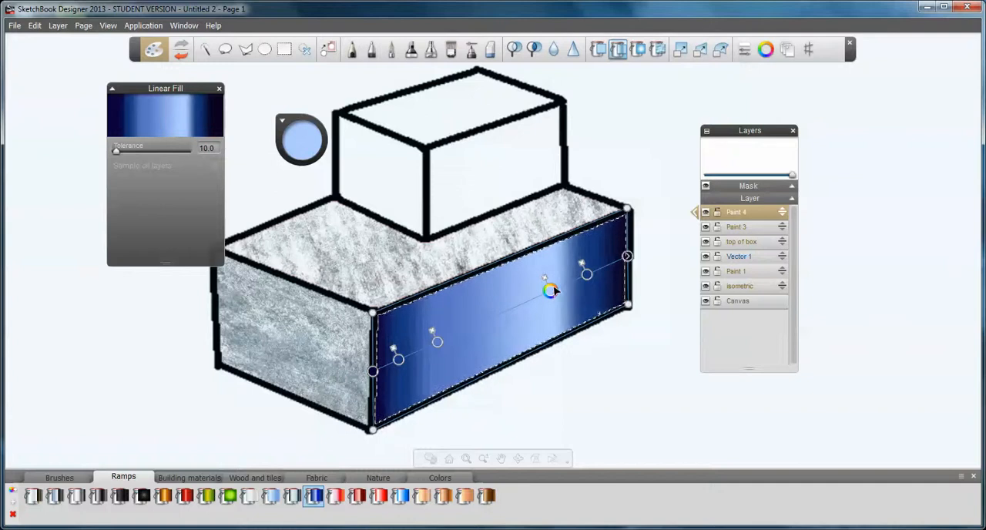
left_click_drag(556, 291, 558, 292)
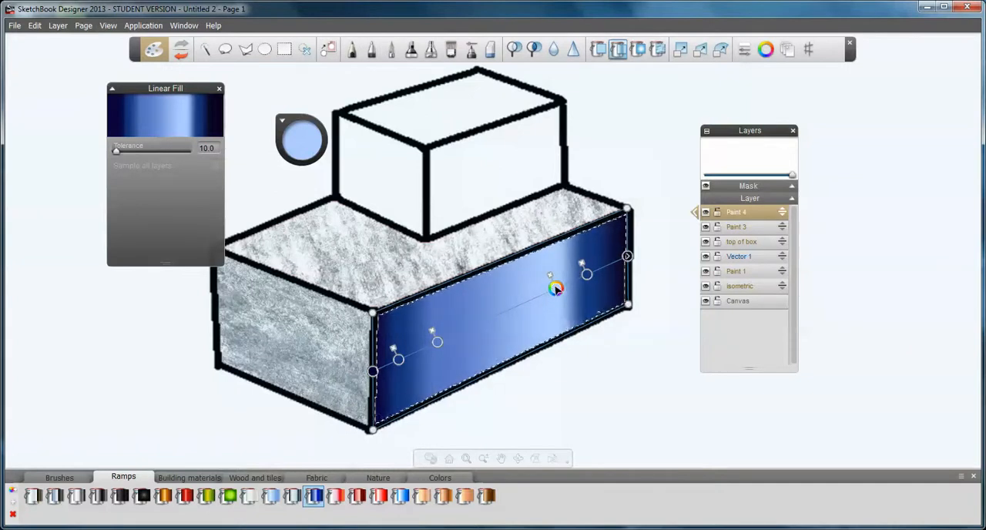
left_click(556, 289)
mouse_move(570, 282)
left_mouse_down()
mouse_move(571, 306)
mouse_move(547, 315)
mouse_move(577, 291)
left_mouse_up()
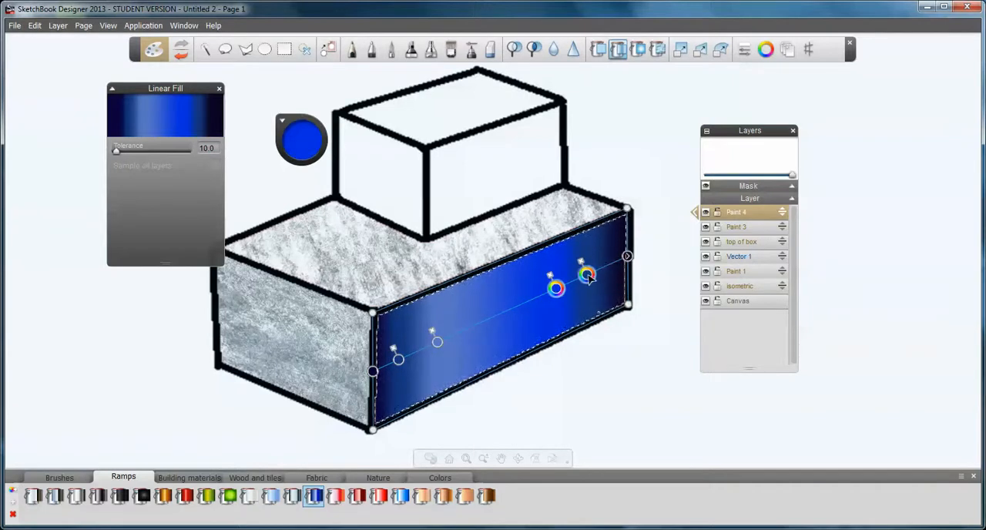
Delete the dark blue and bright blue colour stops near the far end of the long side face's gradient
mouse_move(585, 277)
left_mouse_down()
mouse_move(590, 288)
mouse_move(594, 263)
left_mouse_up()
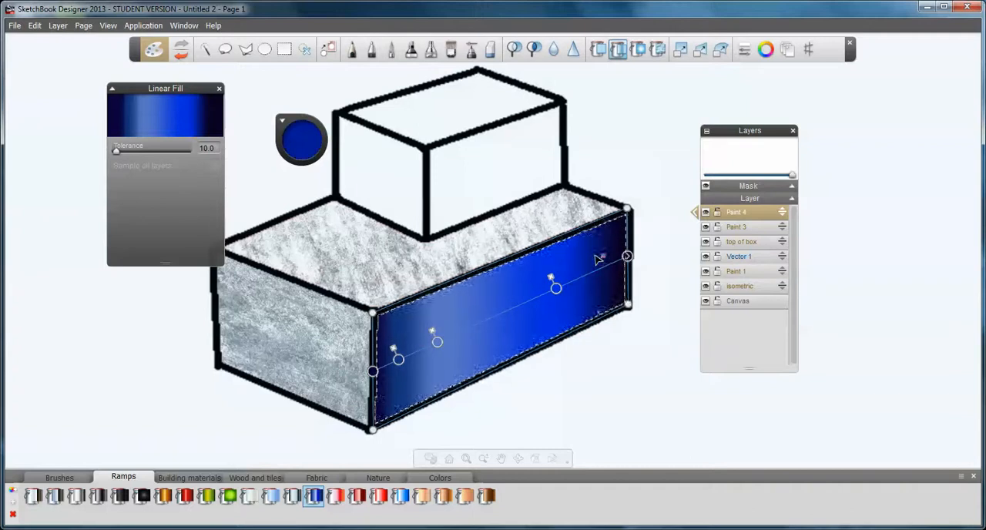
left_click(551, 278)
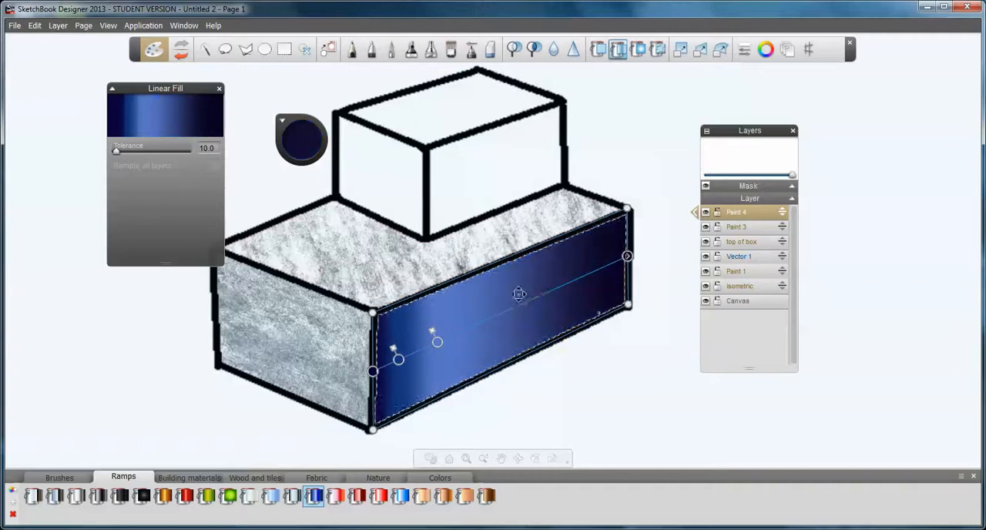
Add a colour stop towards the far end of the long side face's gradient and create a new paint layer
left_click(555, 291)
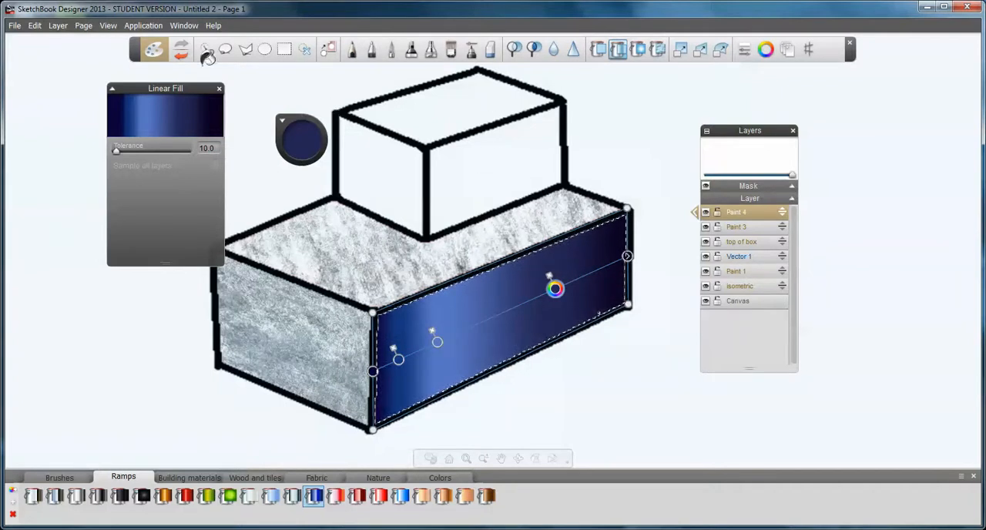
left_click(59, 28)
left_click(61, 40)
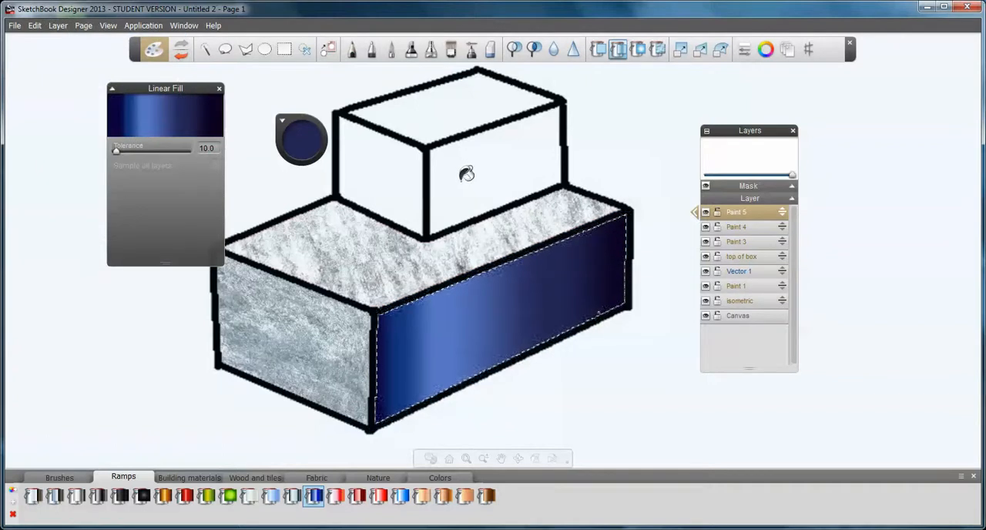
Rename the new paint layer as "top of box 1"
double_click(736, 212)
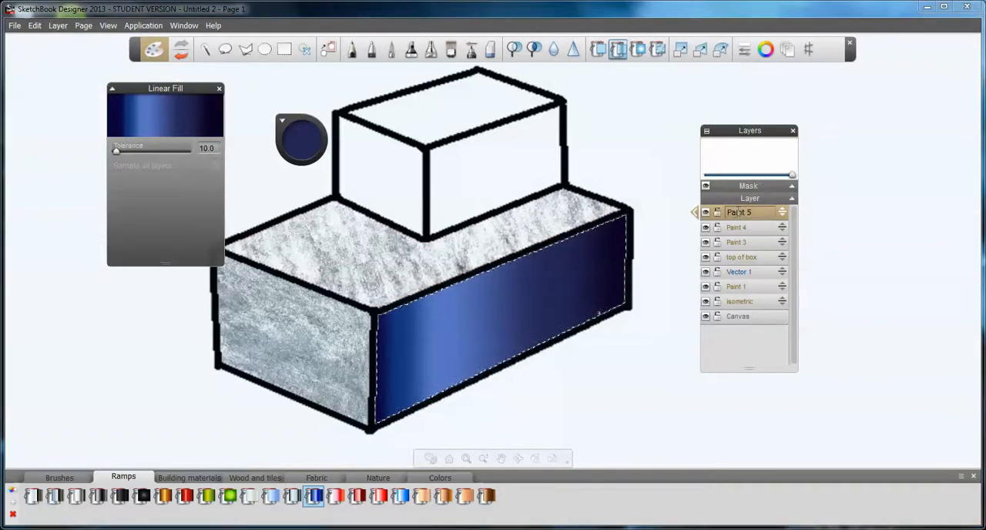
key("ctrl+a")
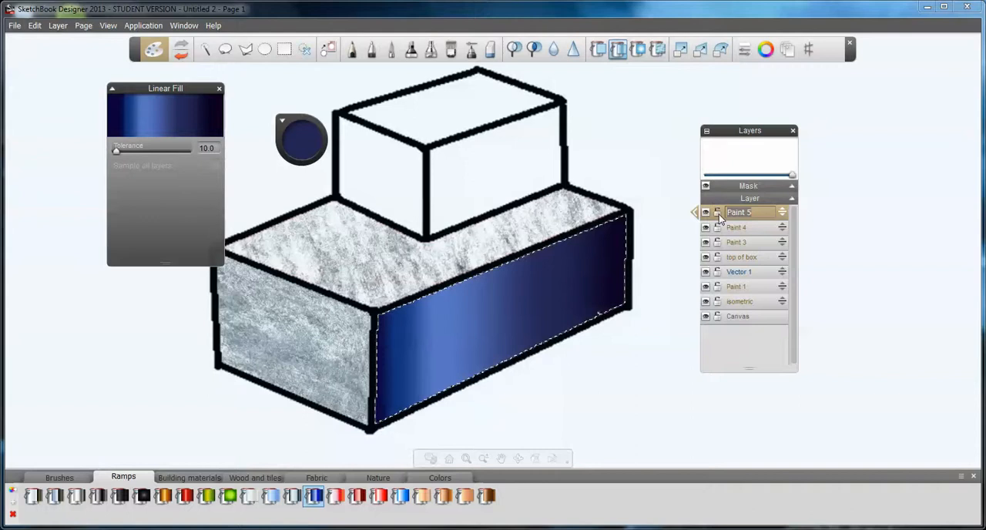
key("BackSpace")
key("BackSpace")
key("BackSpace")
key("BackSpace")
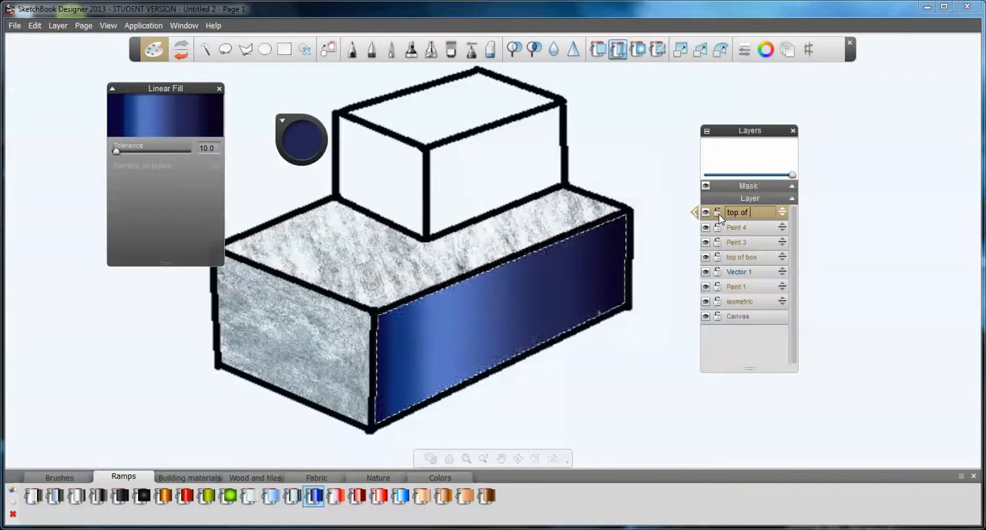
key("Return")
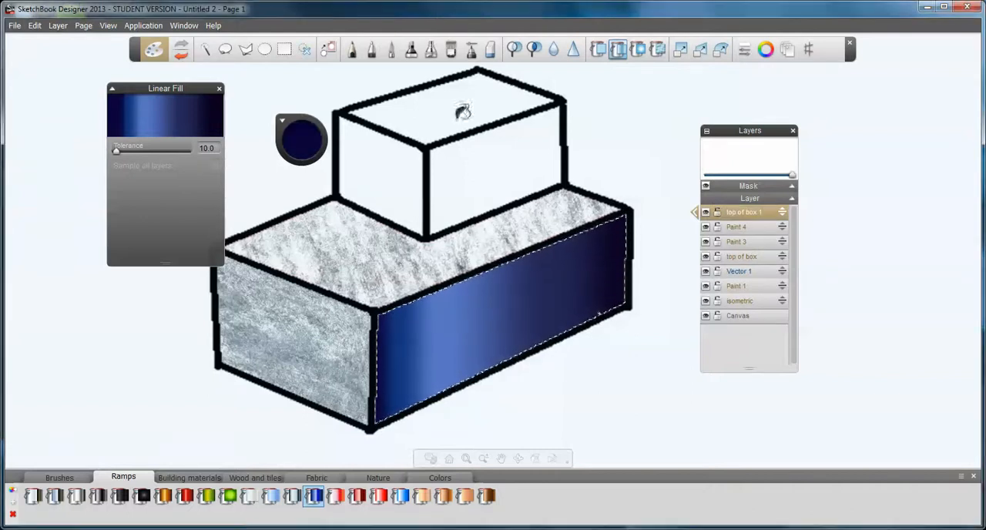
Select the upper box's long side face with the Magic Wand and set the custom brush to radius 73.2 to 107.2 and opacity 4 to 20
left_click(205, 50)
left_click(433, 171)
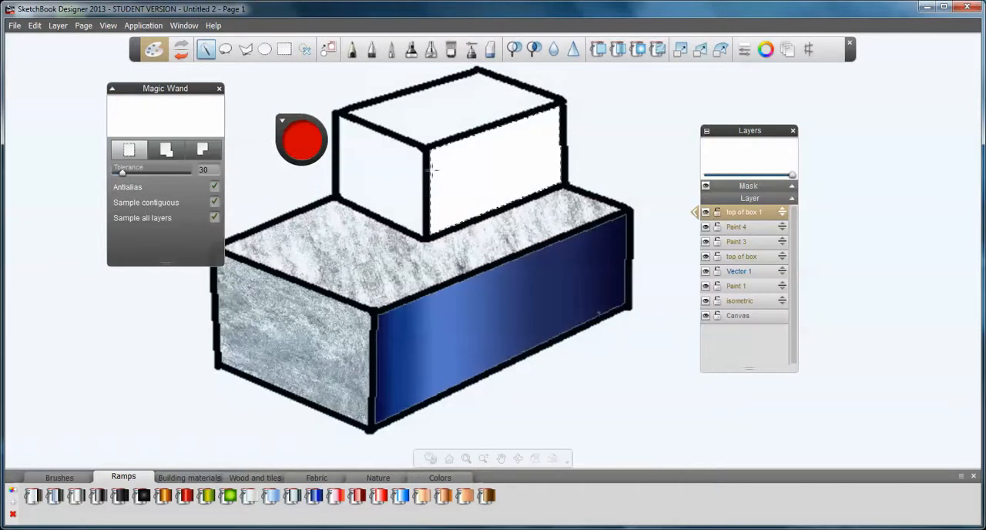
left_click(471, 49)
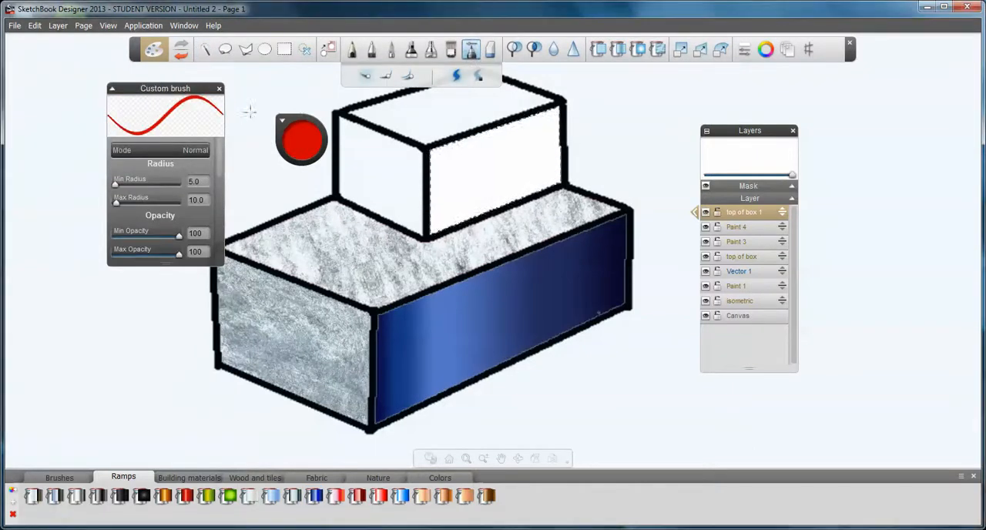
mouse_move(115, 188)
left_mouse_down()
mouse_move(142, 188)
mouse_move(133, 188)
mouse_move(134, 201)
mouse_move(158, 205)
mouse_move(141, 203)
left_mouse_up()
left_click_drag(178, 234, 118, 239)
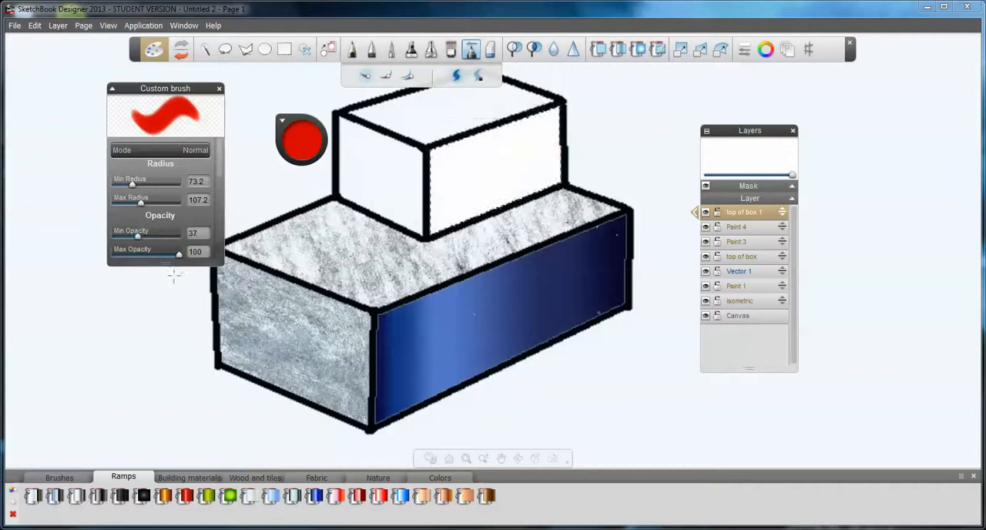
left_click_drag(179, 253, 127, 261)
key("ctrl+z")
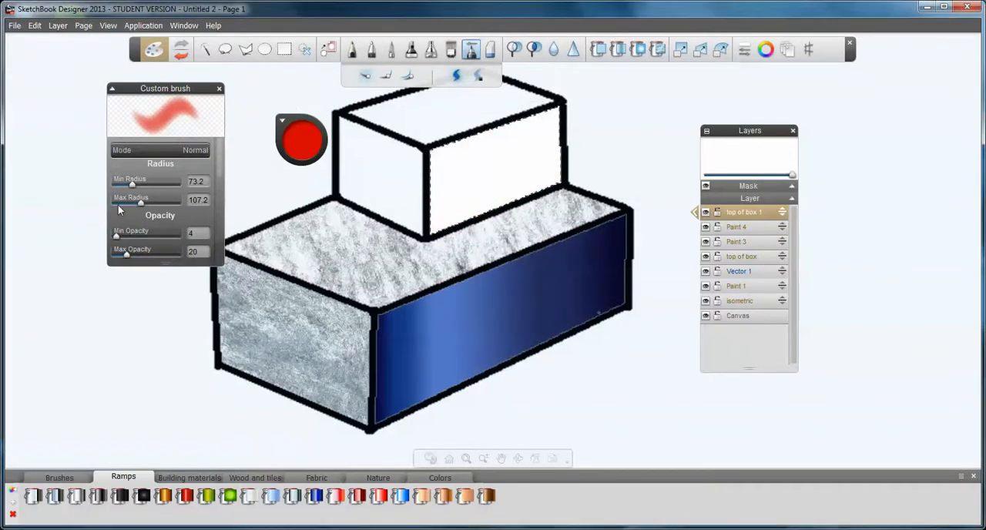
Reduce the custom brush's minimum radius to 23.6 and its maximum radius to 62.8
left_click_drag(131, 188, 123, 188)
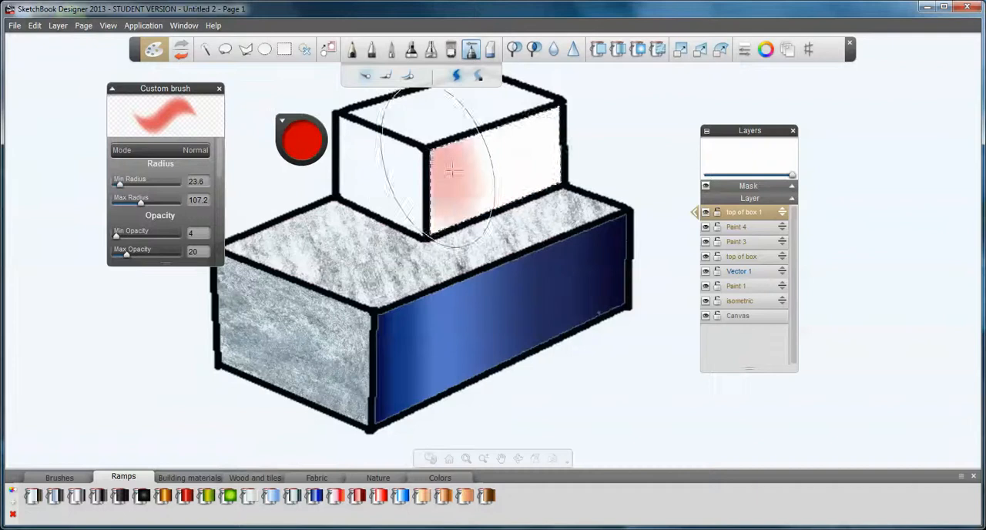
left_click_drag(133, 202, 123, 201)
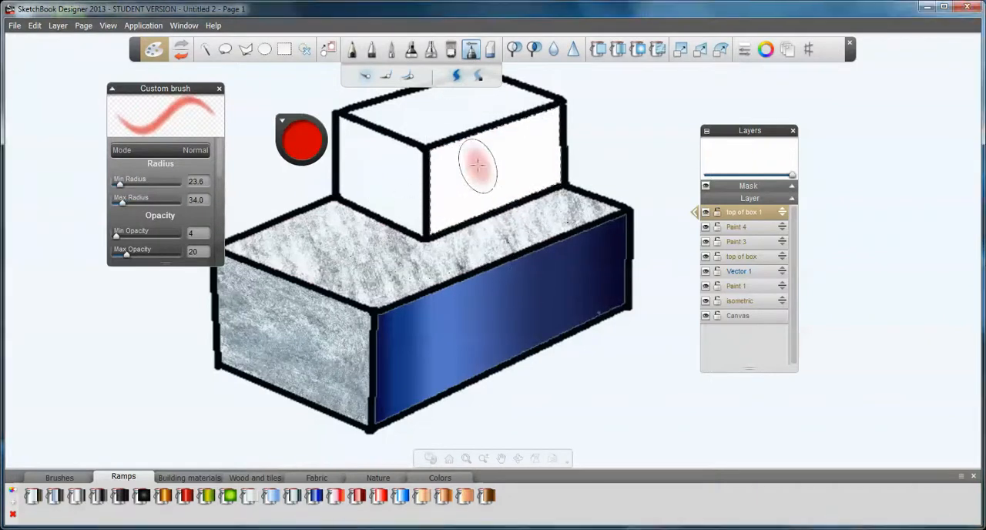
left_click_drag(122, 201, 132, 203)
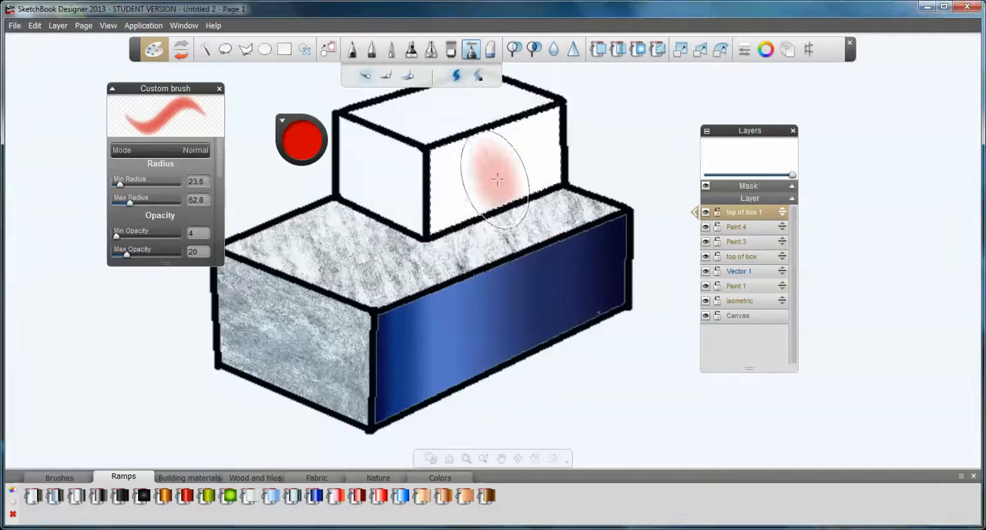
Brush red along the upper part of the upper box's long side face and light red over its lower part
left_click(54, 480)
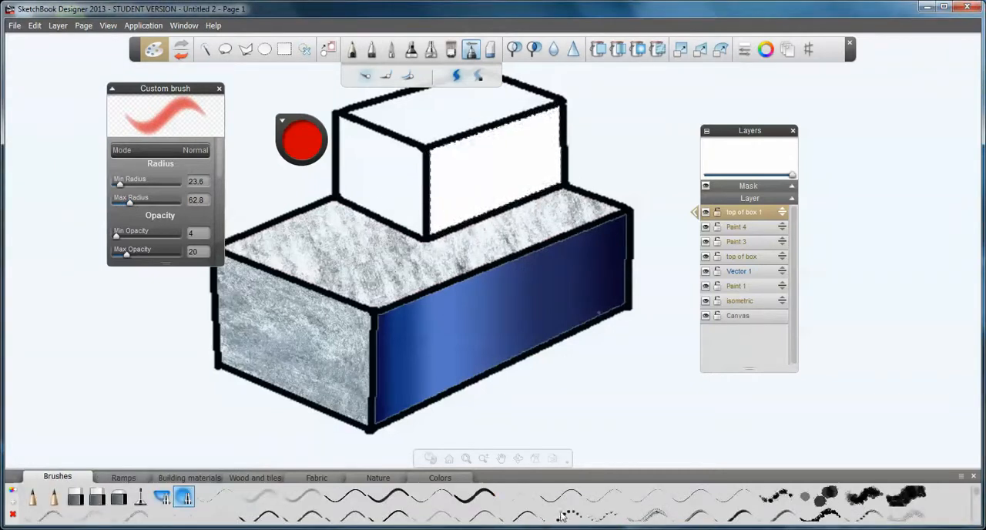
mouse_move(412, 140)
left_mouse_down()
mouse_move(431, 152)
mouse_move(529, 125)
left_mouse_up()
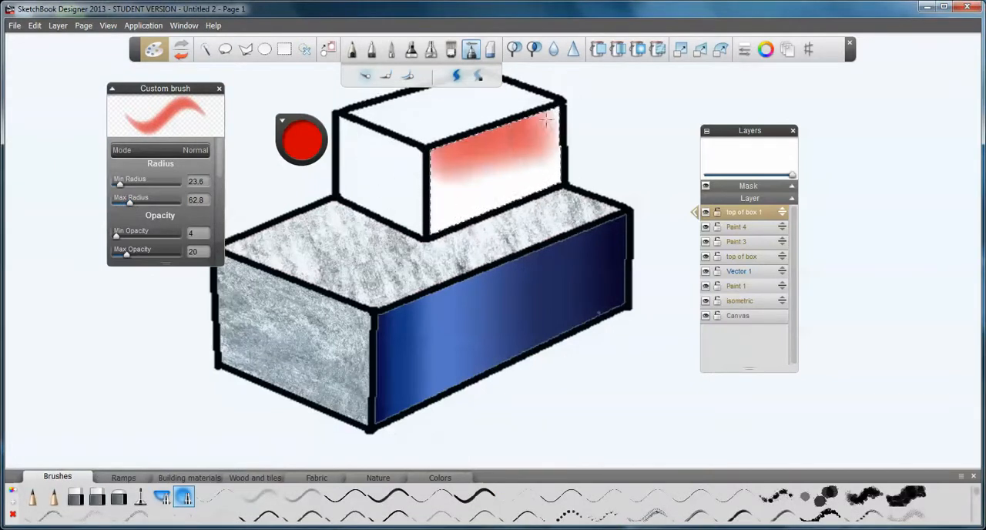
left_click(299, 145)
mouse_move(298, 147)
left_mouse_down()
mouse_move(312, 147)
mouse_move(305, 140)
left_mouse_up()
mouse_move(447, 194)
left_mouse_down()
mouse_move(430, 211)
mouse_move(441, 219)
mouse_move(487, 193)
left_mouse_up()
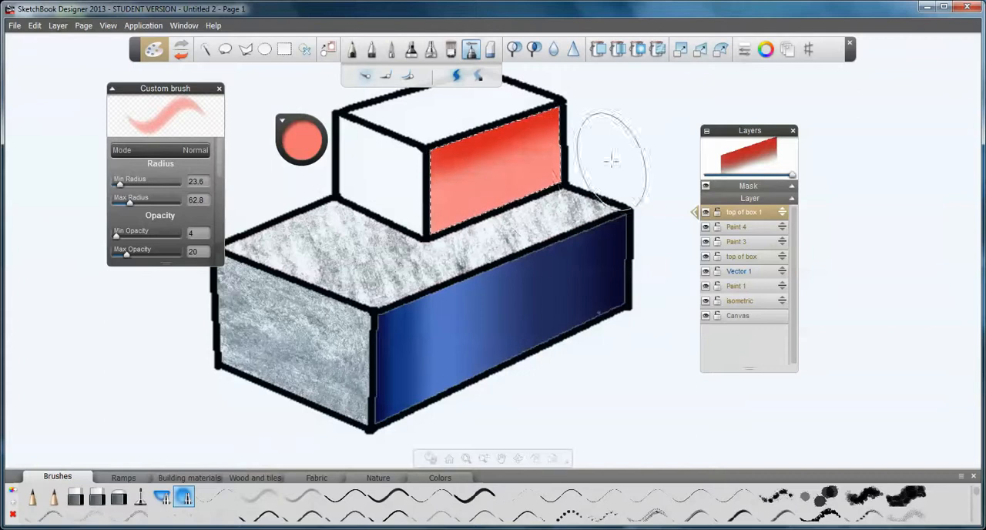
Change the brush colour to dark red and shade the lower edge of the upper box's long side face
left_click(296, 139)
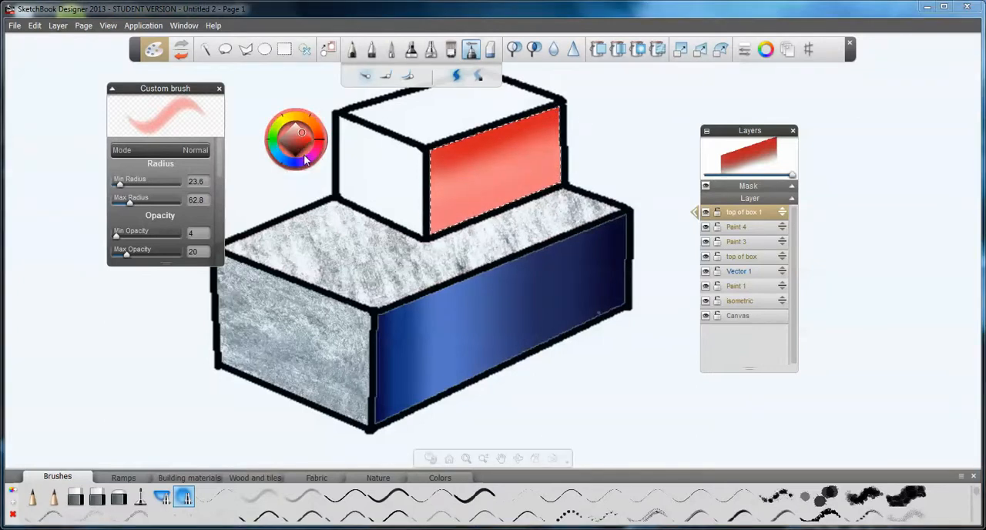
left_click_drag(303, 138, 304, 148)
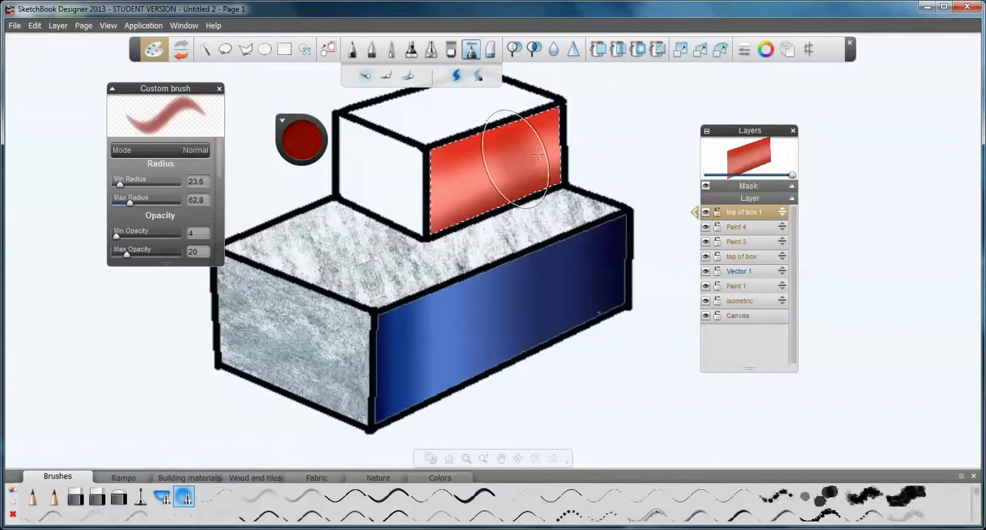
mouse_move(622, 177)
left_mouse_down()
mouse_move(630, 127)
mouse_move(638, 169)
mouse_move(597, 198)
left_mouse_up()
key("ctrl+space")
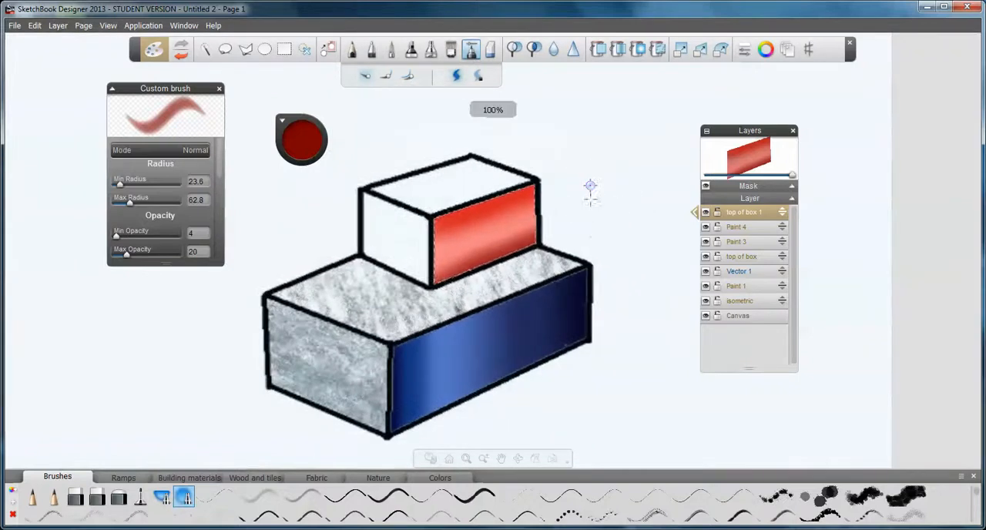